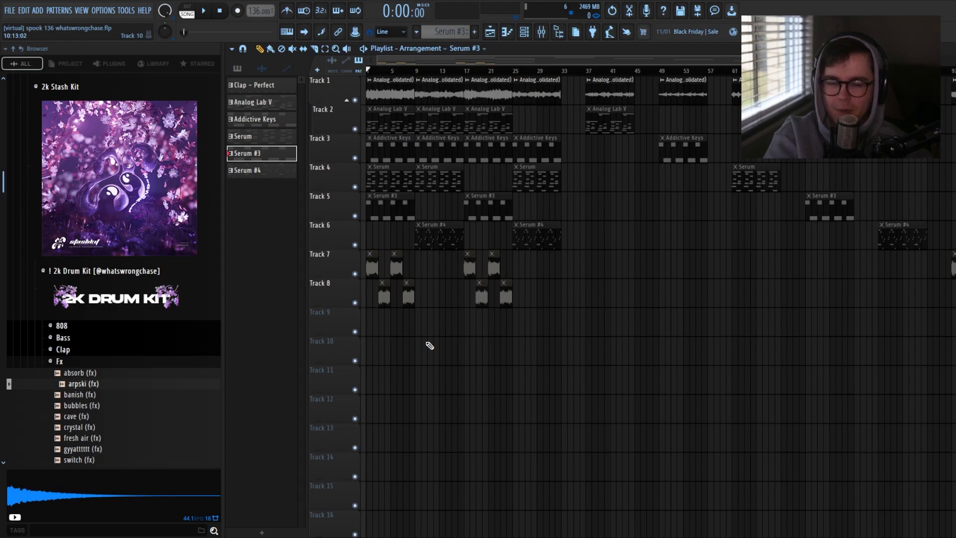
# - Open the Analog Lab V pattern from the playlist and examine its notes and its instrument preset
pyautogui.keyDown('ctrl'); pyautogui.scroll(-1, 430, 345); pyautogui.keyUp('ctrl')
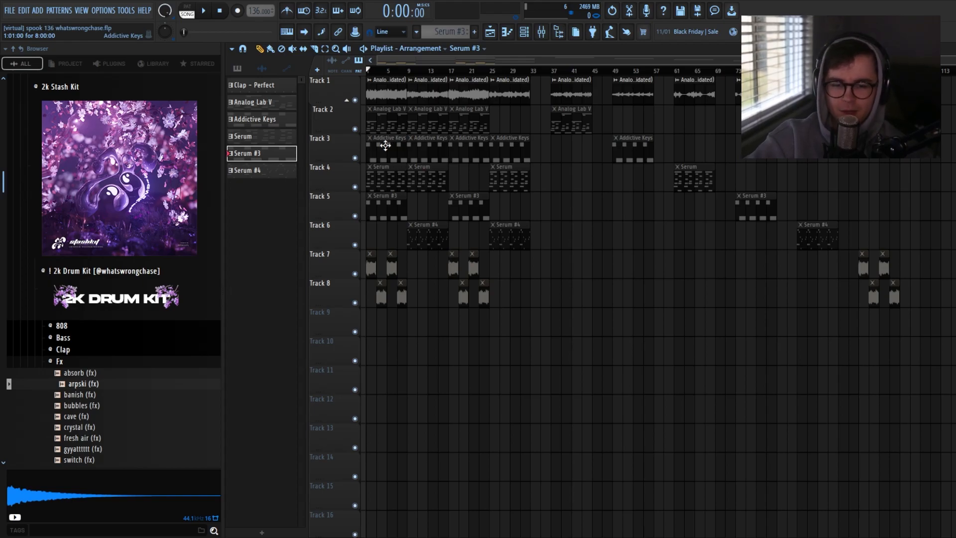
pyautogui.scroll(3, 365, 229)
pyautogui.doubleClick(402, 119)
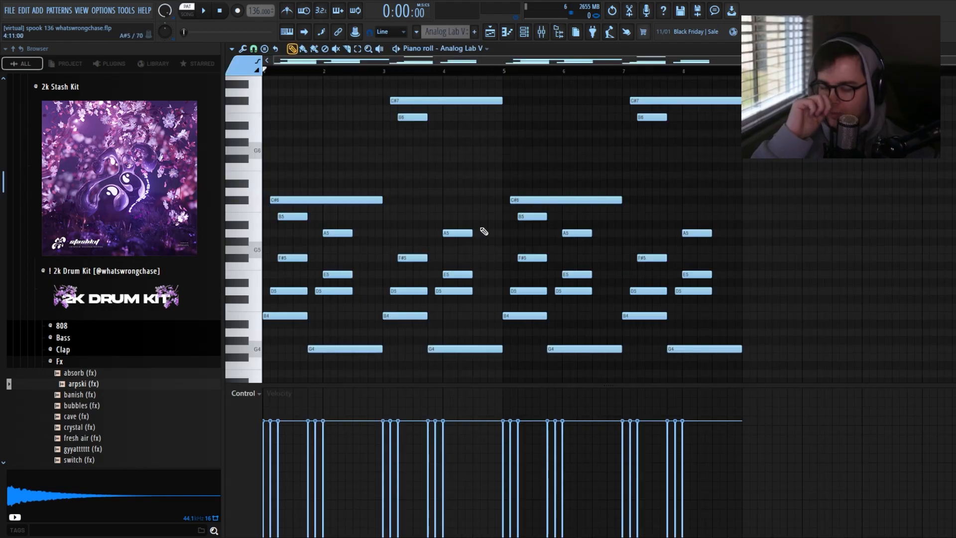
pyautogui.scroll(1, 466, 196)
pyautogui.scroll(-1, 465, 196)
pyautogui.click(524, 32)
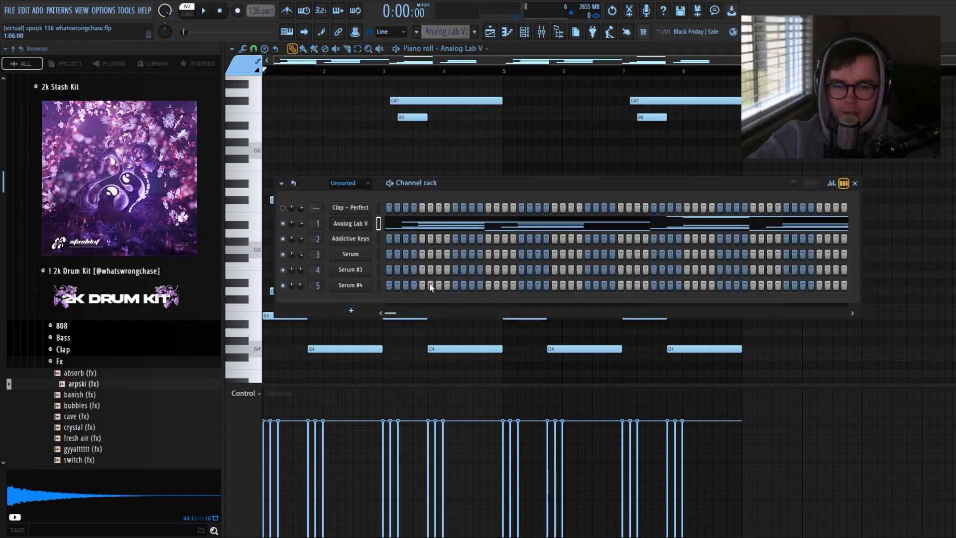
pyautogui.click(351, 223)
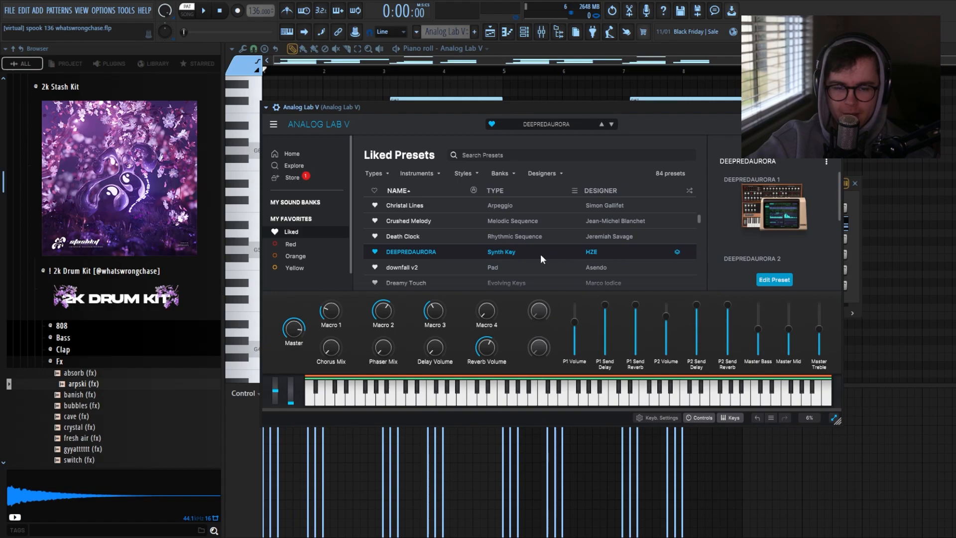
pyautogui.click(835, 107)
# - Play back the Analog Lab V pattern in the piano roll to hear the melody, and stop it
pyautogui.doubleClick(413, 225)
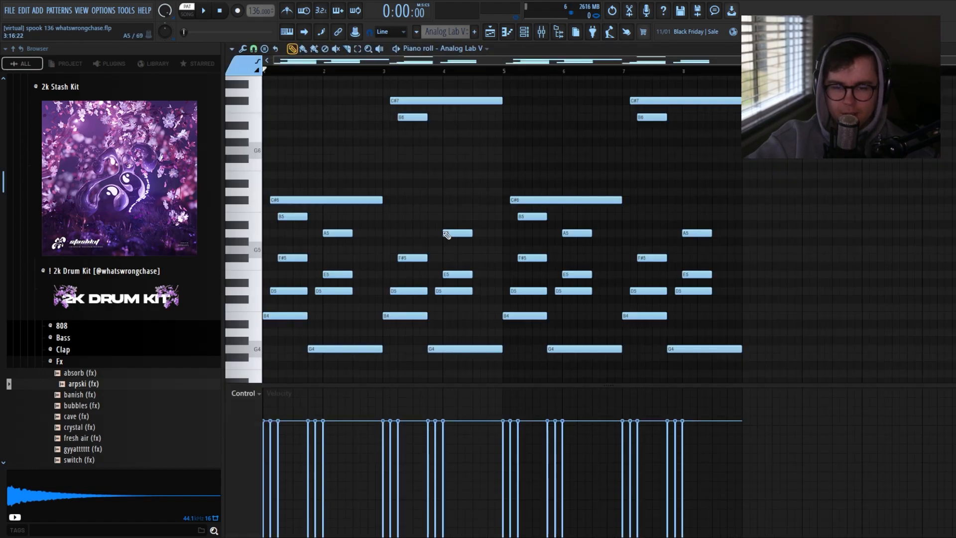
pyautogui.press('space')
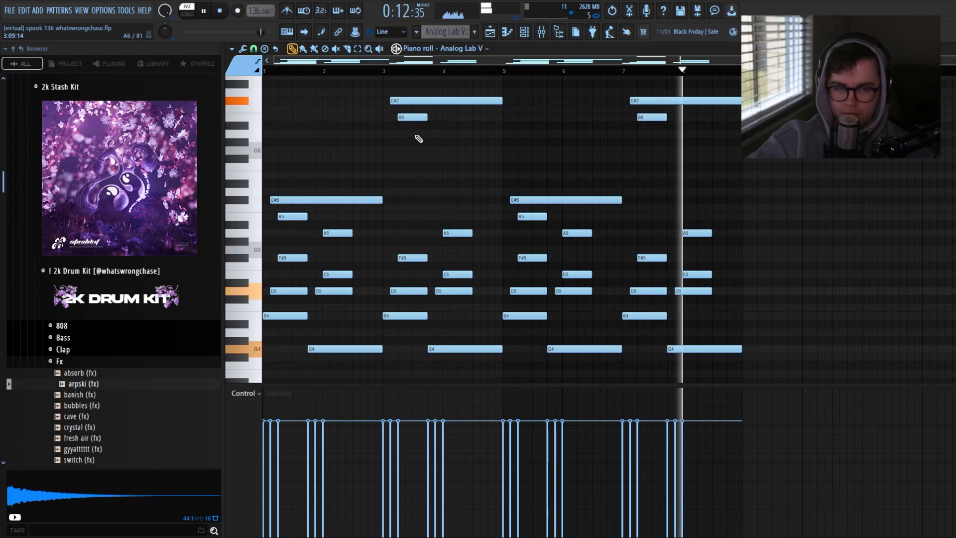
pyautogui.press('space')
pyautogui.scroll(1, 398, 155)
pyautogui.scroll(-1, 380, 158)
pyautogui.scroll(1, 354, 161)
pyautogui.scroll(-1, 375, 160)
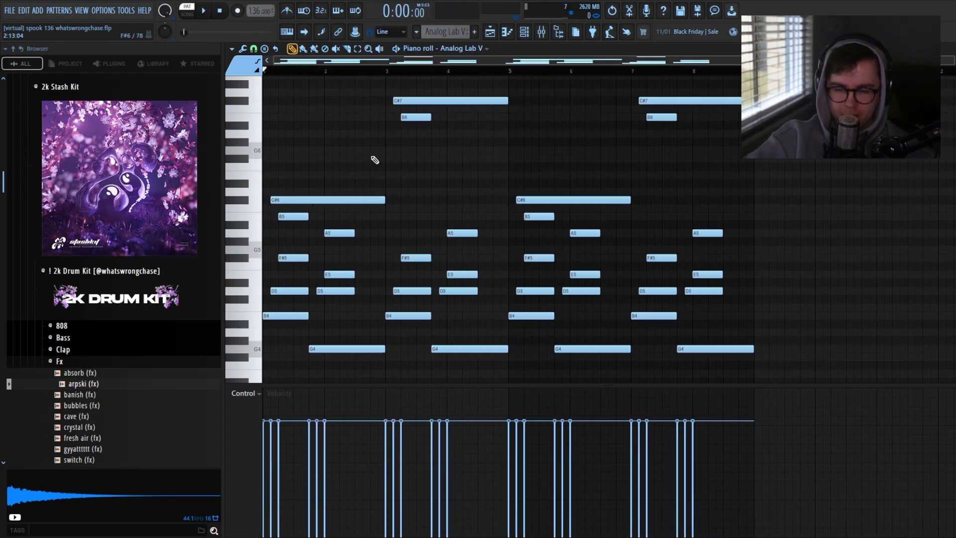
# - Examine the Fruity Parametric EQ 2 curve on the Analog Lab V mixer track and close the effect
pyautogui.click(524, 31)
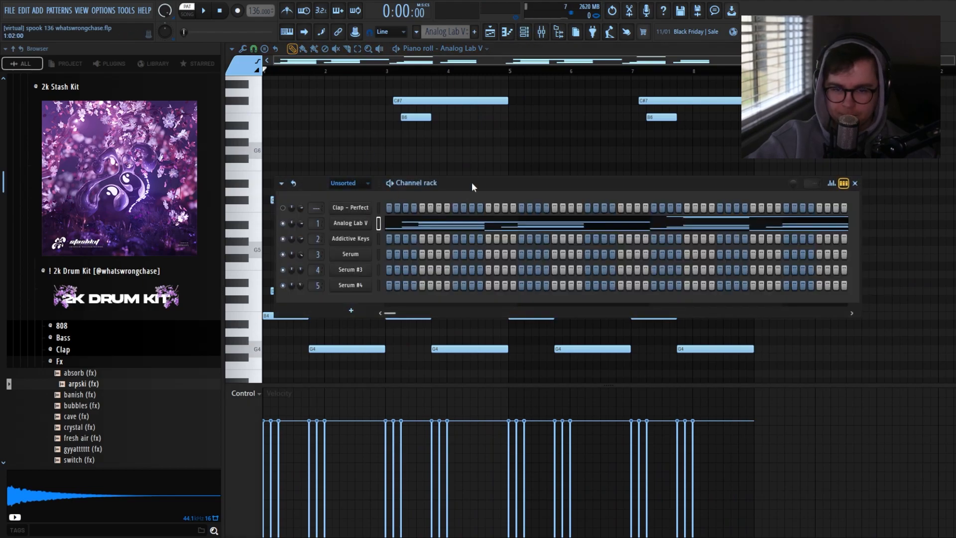
pyautogui.click(492, 31)
pyautogui.click(541, 32)
pyautogui.click(299, 171)
pyautogui.click(292, 171)
pyautogui.click(913, 230)
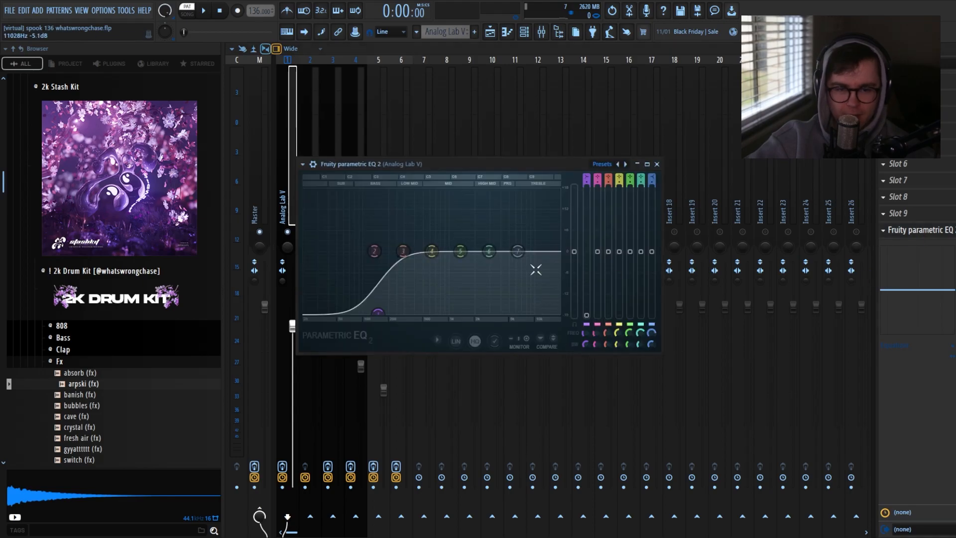
pyautogui.click(657, 164)
# - Open the Addictive Keys pattern on Track 3 in the piano roll and play back its bass notes
pyautogui.press('F6')
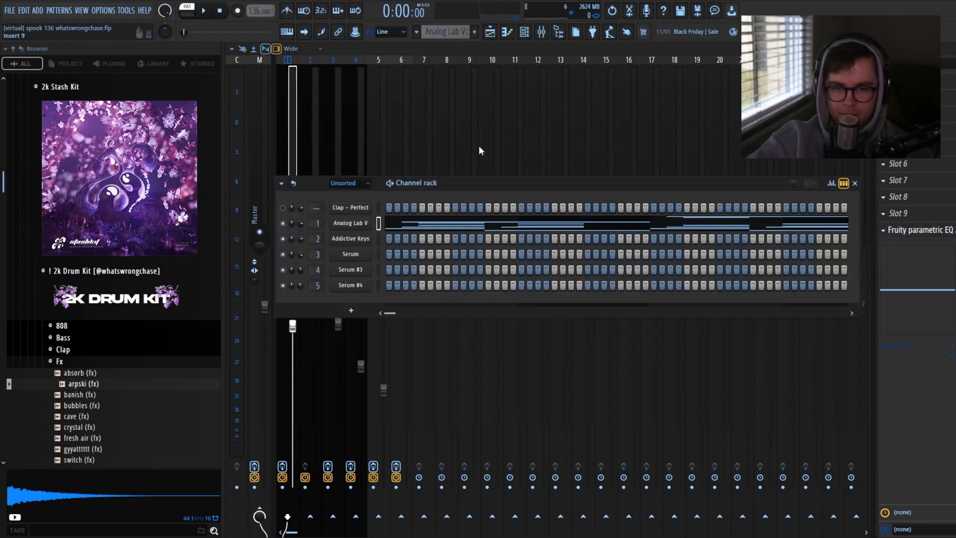
pyautogui.press('F5')
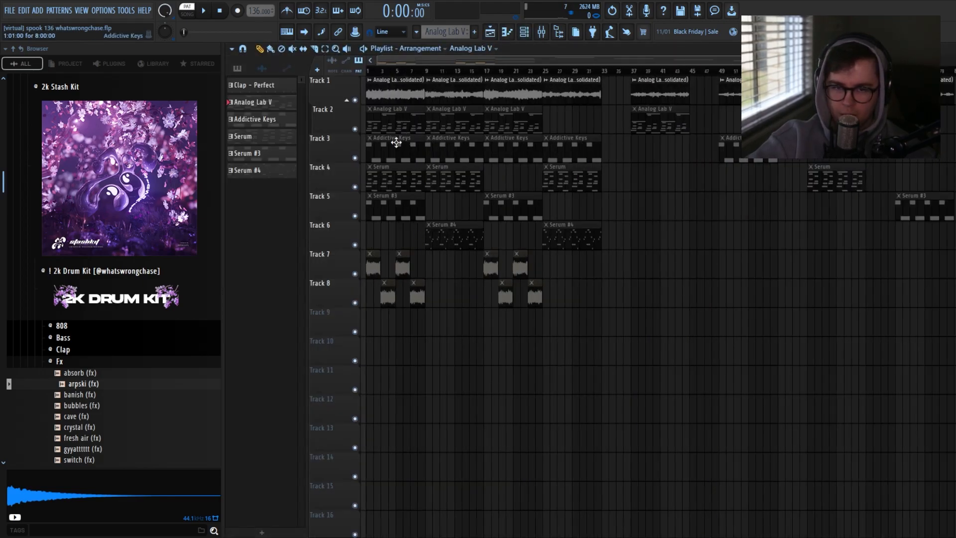
pyautogui.doubleClick(391, 155)
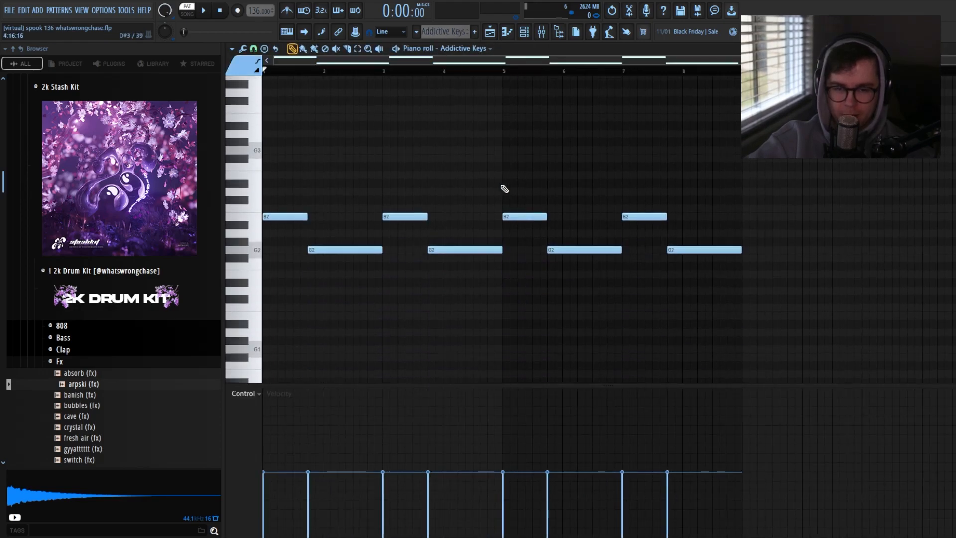
pyautogui.click(524, 32)
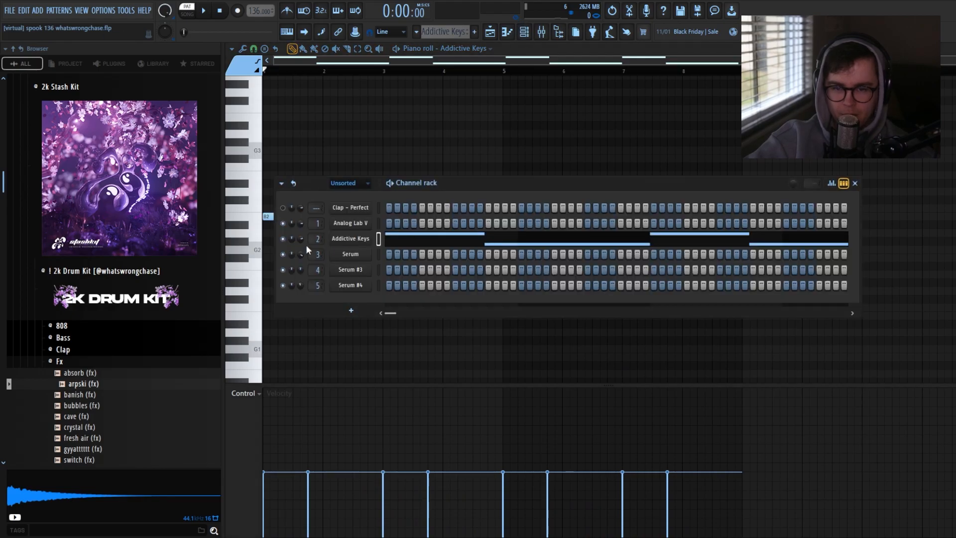
pyautogui.keyDown('ctrl'); pyautogui.click(390, 142); pyautogui.keyUp('ctrl')
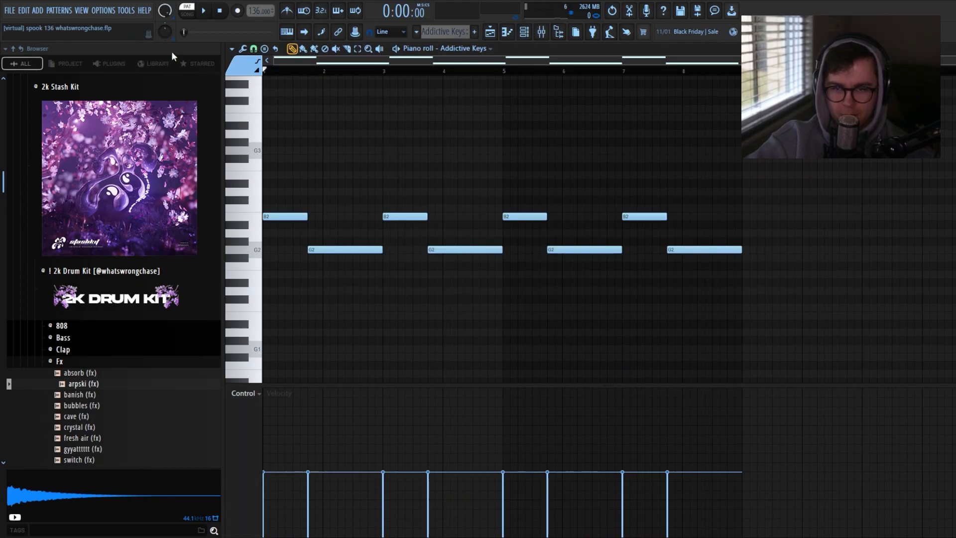
pyautogui.press('space')
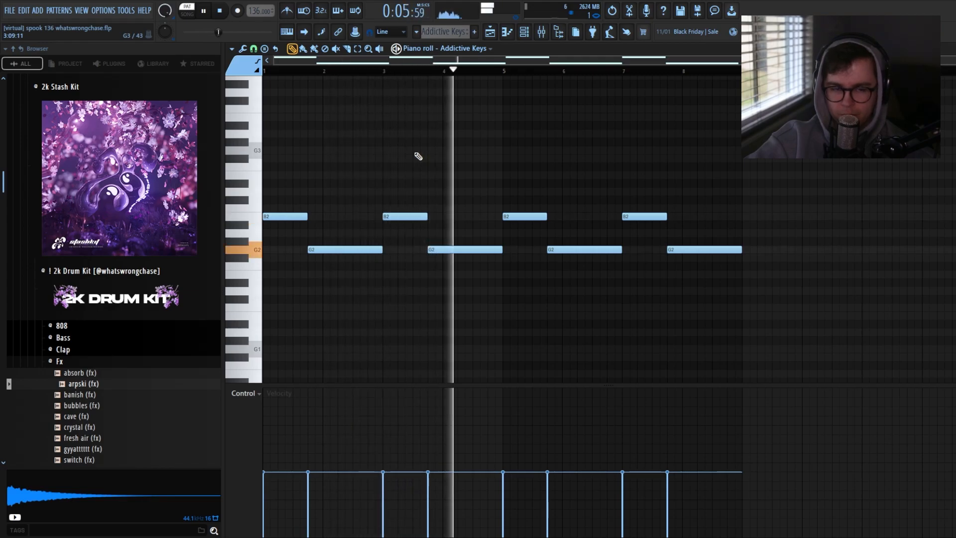
pyautogui.press('space')
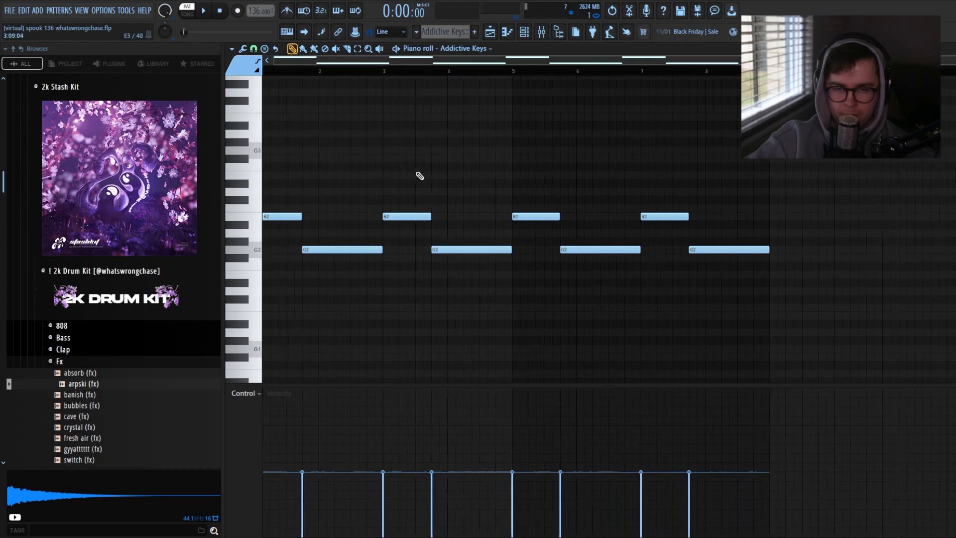
# - Open the Serum pattern on Track 4 and view the Serum instrument's preset and oscillator settings
pyautogui.click(491, 32)
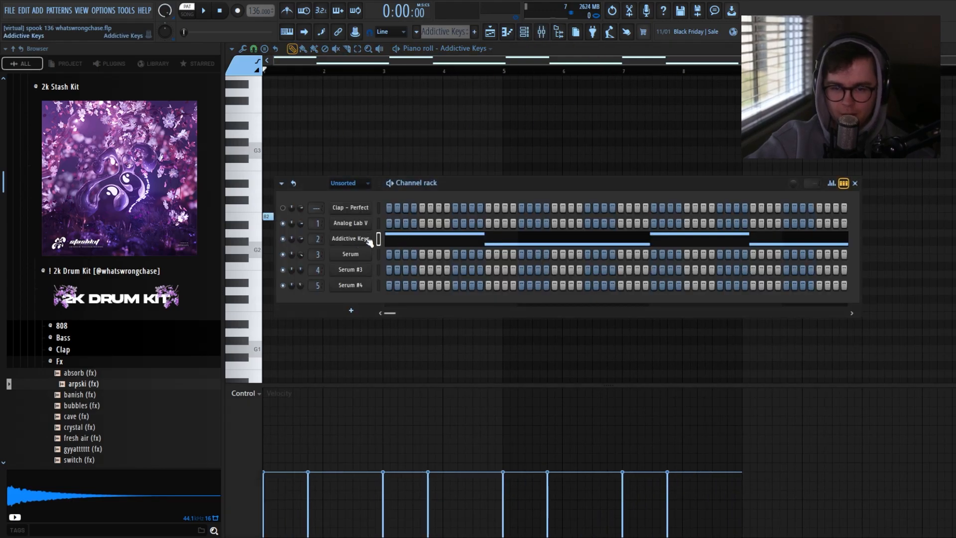
pyautogui.click(495, 31)
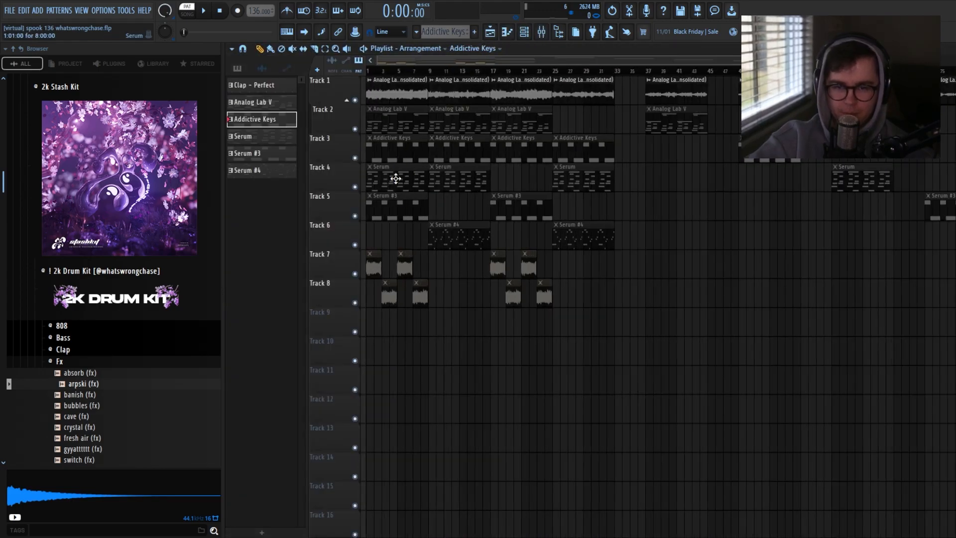
pyautogui.doubleClick(396, 179)
pyautogui.press('F6')
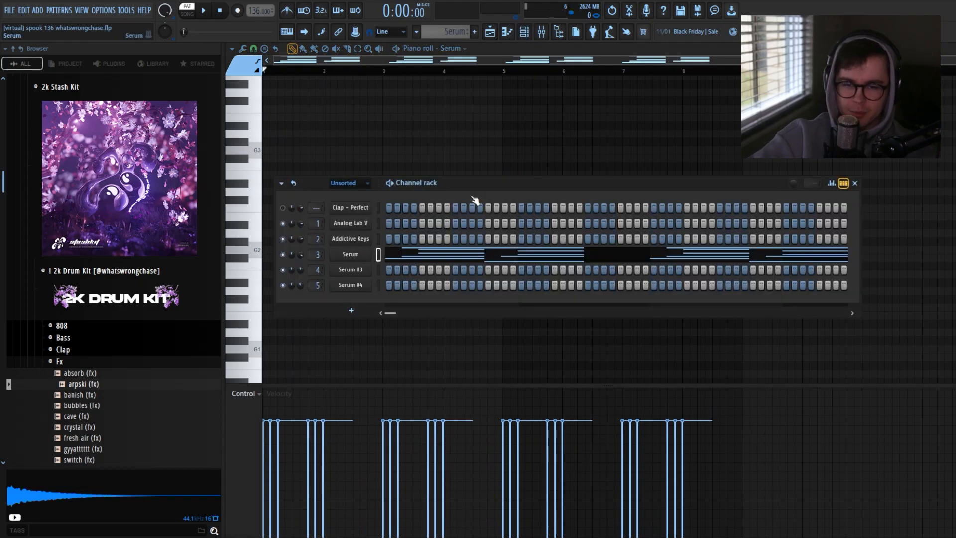
pyautogui.click(352, 254)
pyautogui.moveTo(599, 91); pyautogui.dragTo(535, 99)
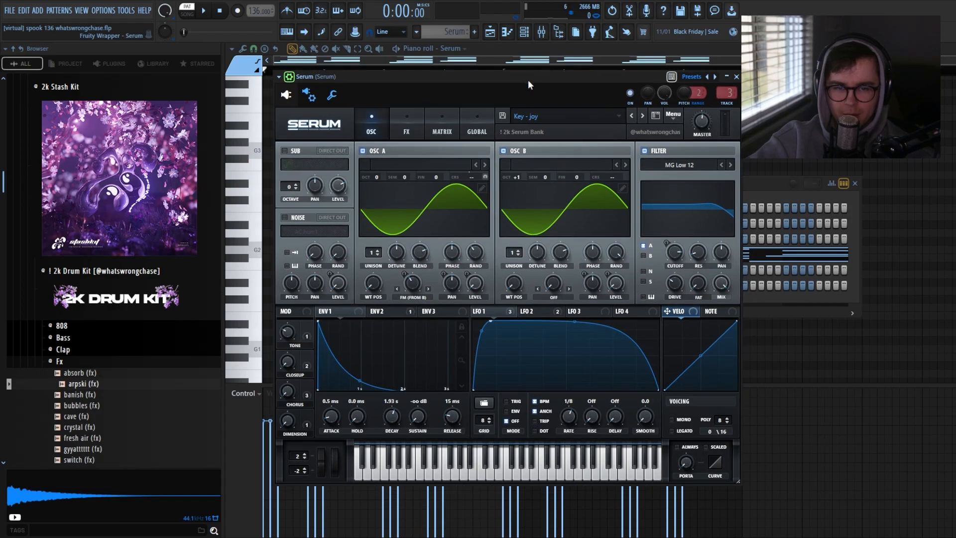
pyautogui.click(737, 77)
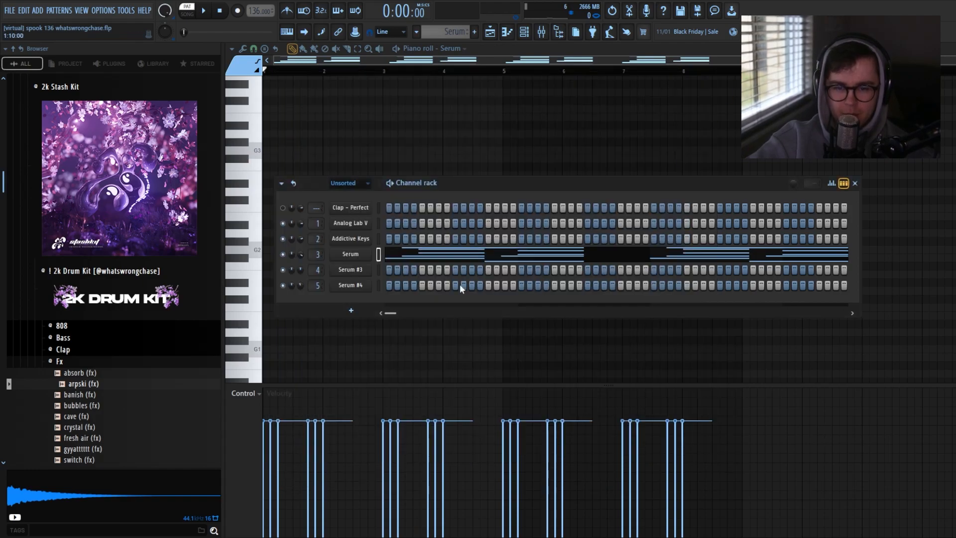
# - Play back the Serum pattern in the piano roll and select its note group in bars 3 and 4
pyautogui.click(421, 255)
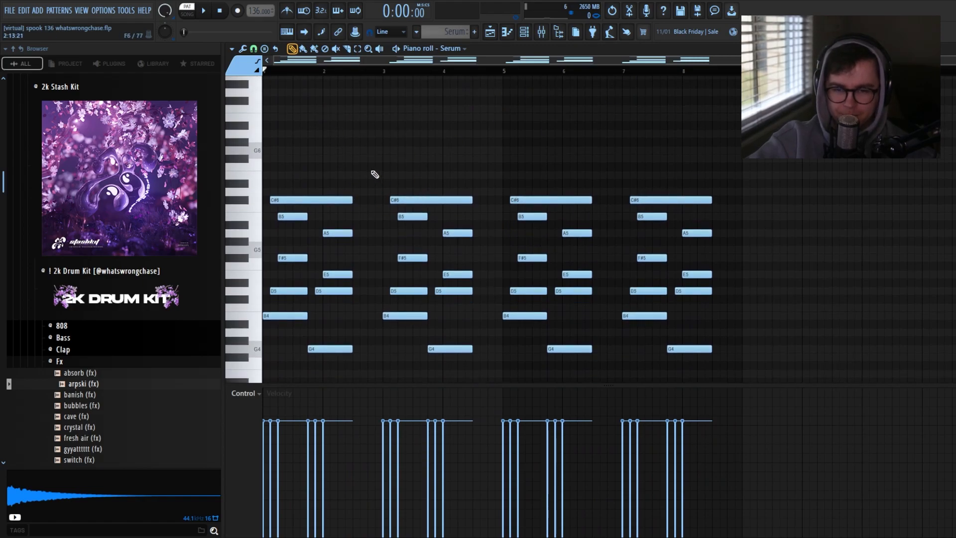
pyautogui.press('space')
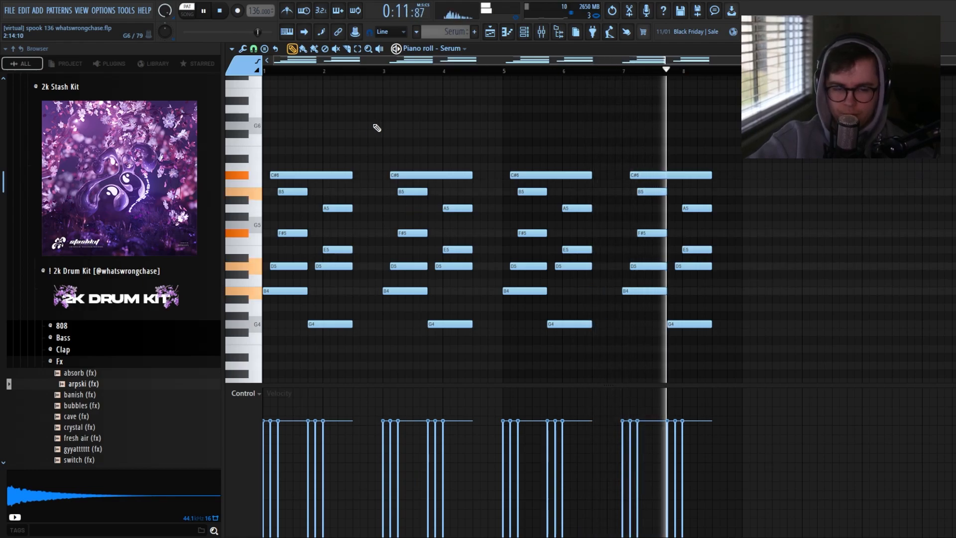
pyautogui.press('space')
pyautogui.moveTo(284, 147); pyautogui.dragTo(402, 362)
pyautogui.moveTo(395, 121); pyautogui.dragTo(477, 358)
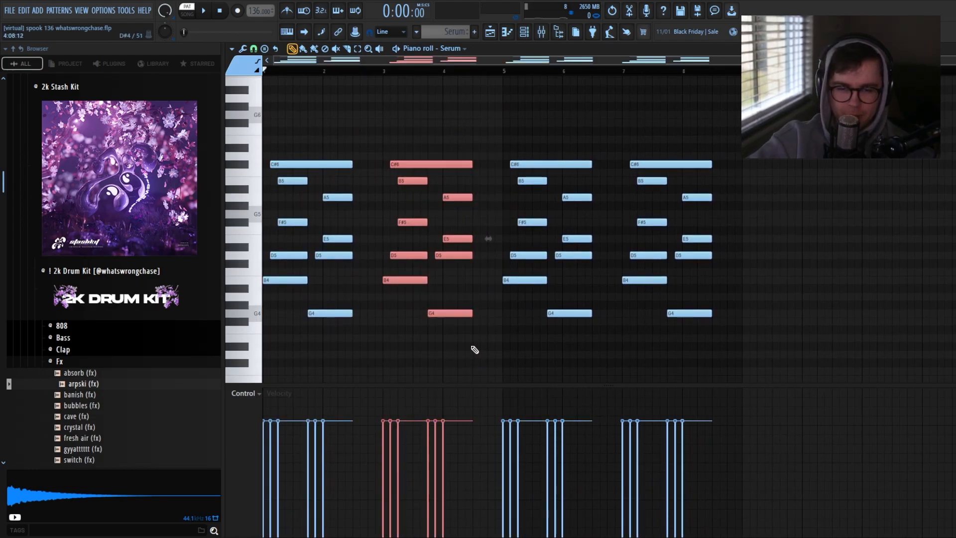
# - Open ShaperBox 3 on the Serum mixer track and examine its Time and Crush curves
pyautogui.click(525, 32)
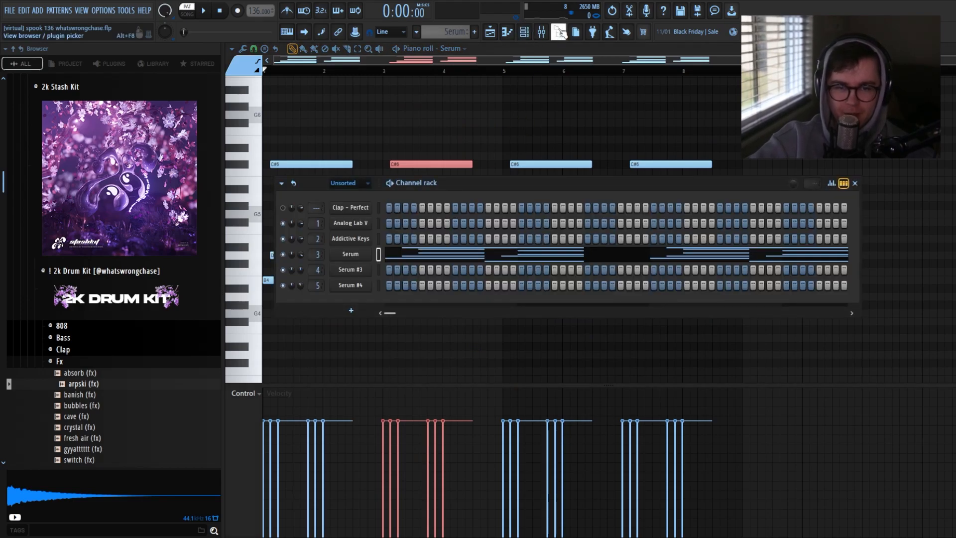
pyautogui.click(541, 32)
pyautogui.click(916, 115)
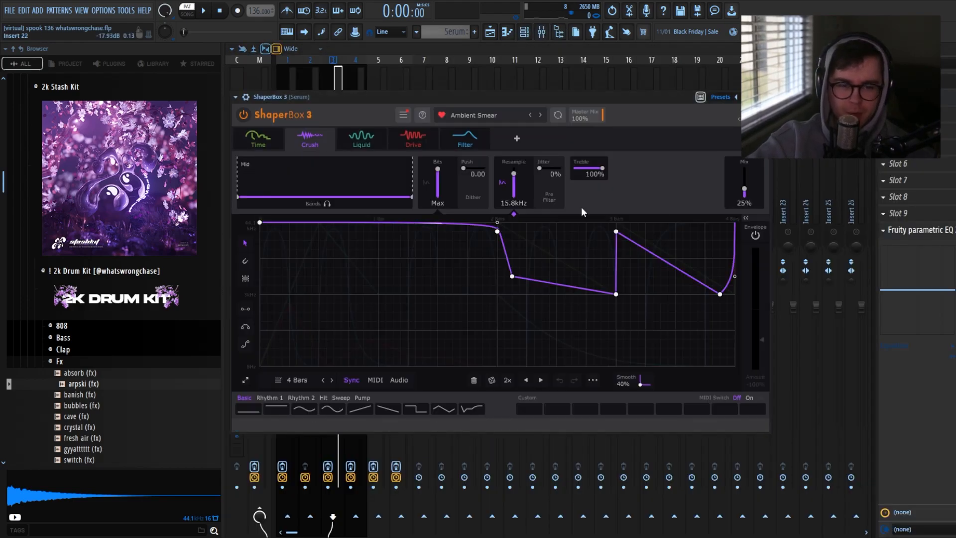
pyautogui.moveTo(510, 99); pyautogui.dragTo(475, 97)
pyautogui.click(266, 131)
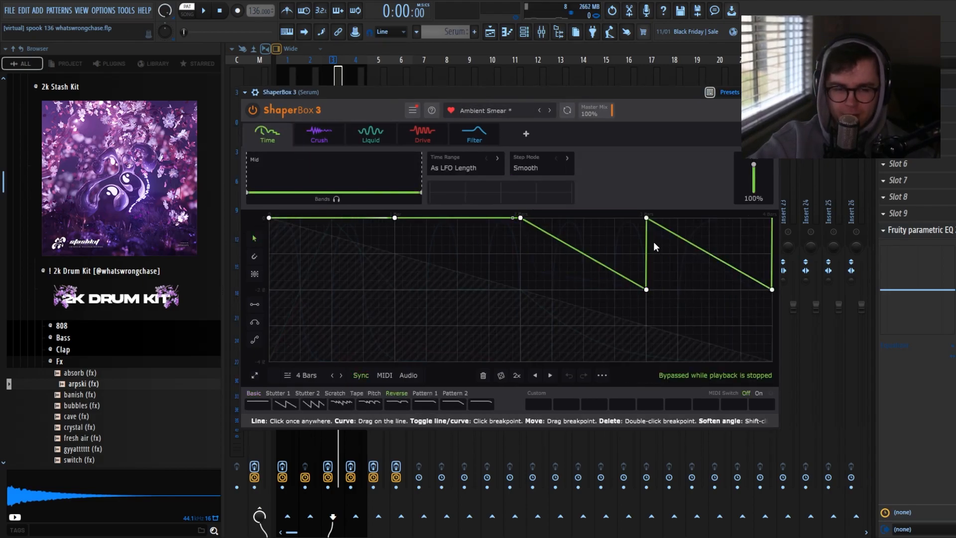
pyautogui.click(319, 136)
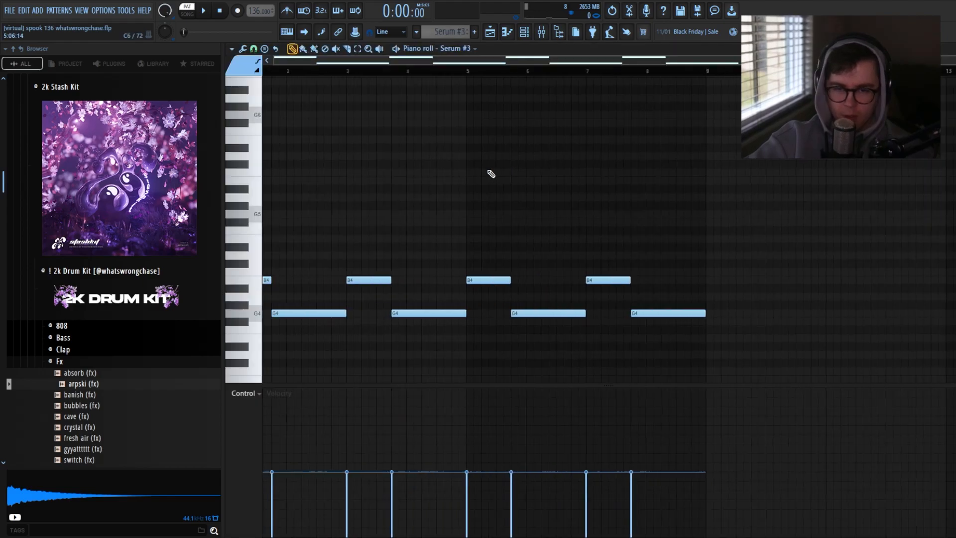
# - Check the Serum #3 pattern's notes and view the preset and settings of its Serum instrument
pyautogui.hscroll(-2, 491, 173)
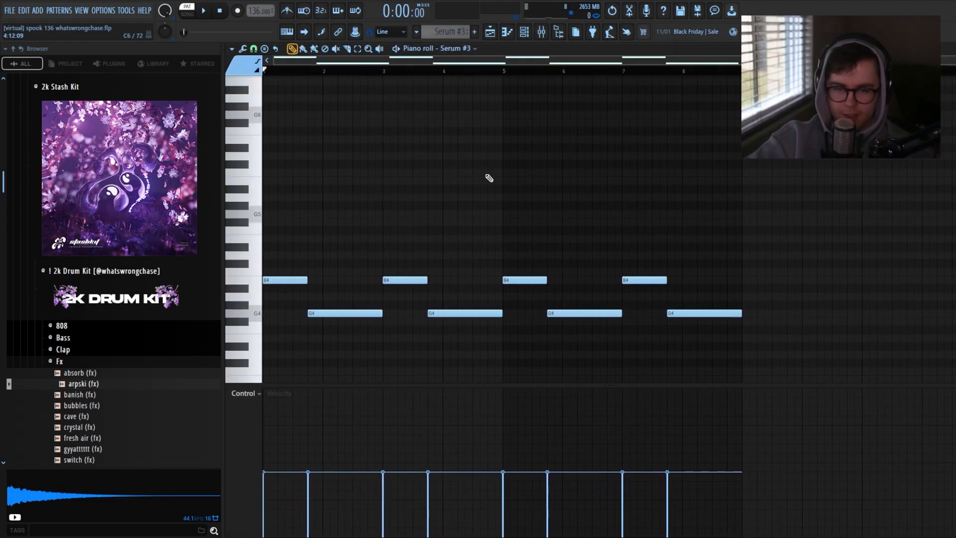
pyautogui.click(524, 31)
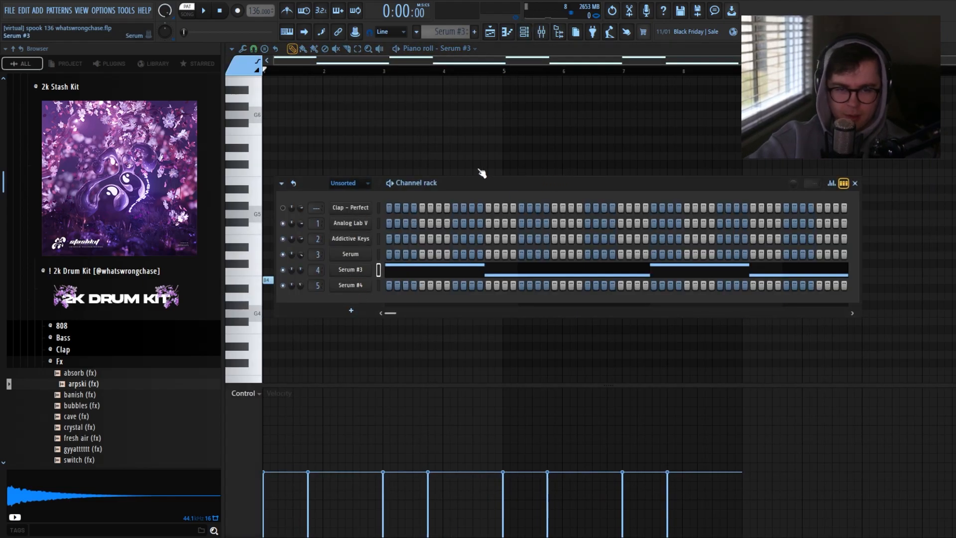
pyautogui.click(402, 171)
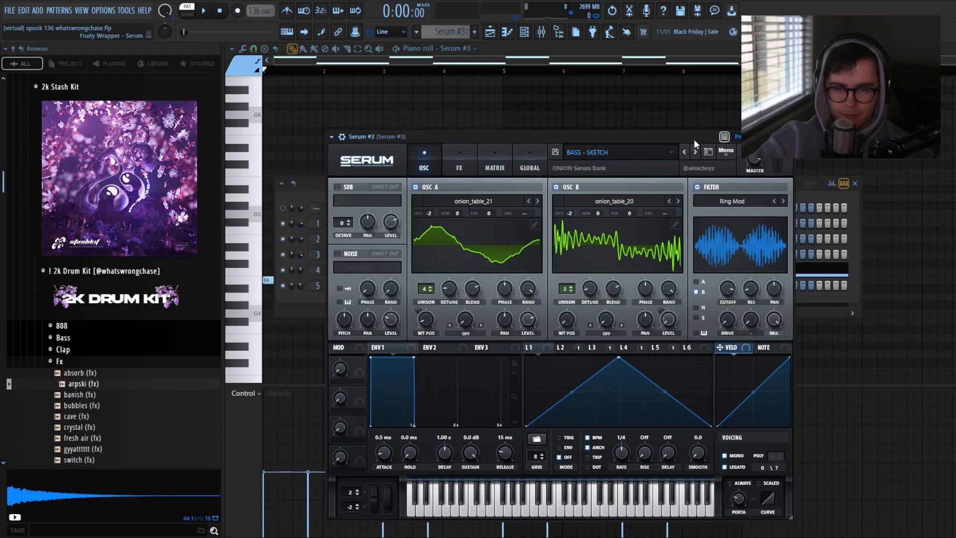
pyautogui.moveTo(558, 132); pyautogui.dragTo(522, 117)
pyautogui.click(735, 118)
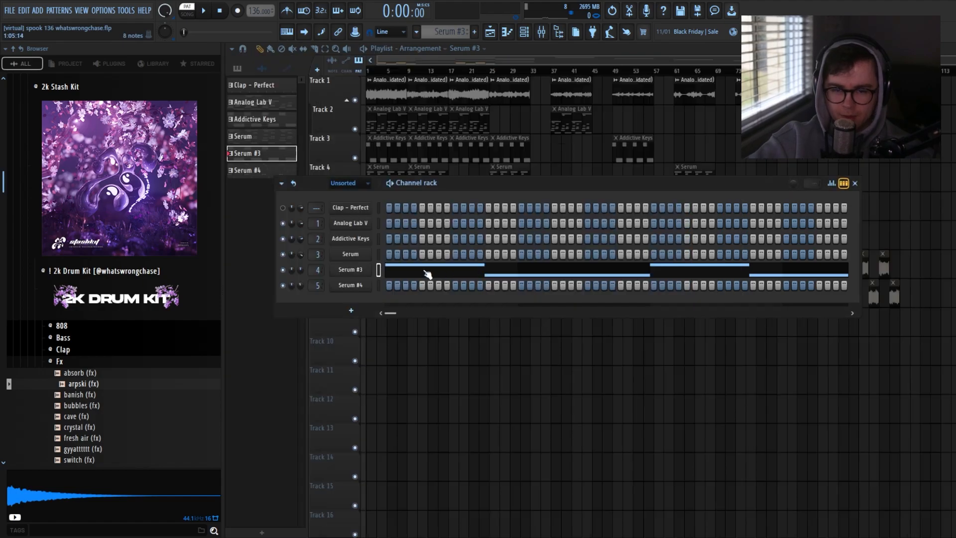
# - Play back the Serum #3 pattern from its piano roll, stop it, and show the channel rack
pyautogui.press('F6')
pyautogui.press('space')
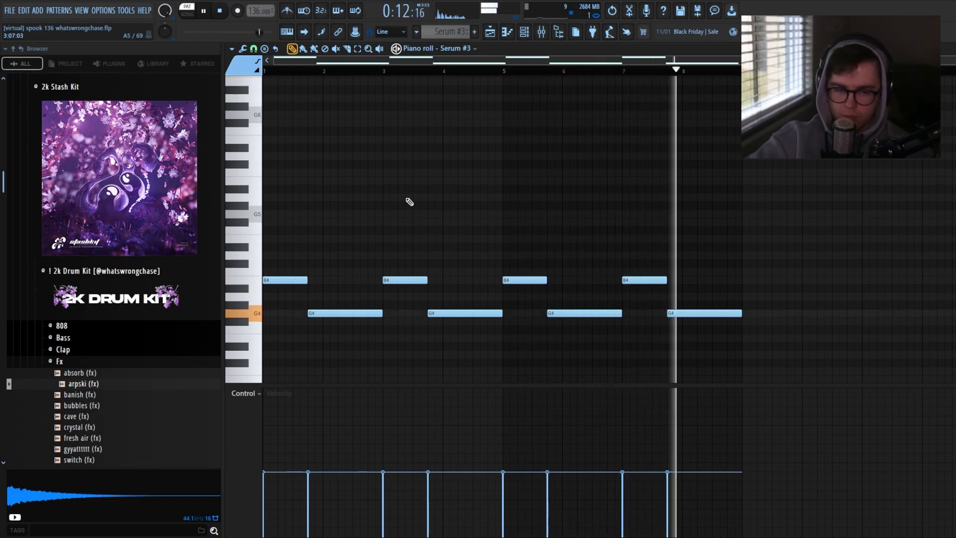
pyautogui.press('space')
pyautogui.scroll(1, 447, 241)
pyautogui.scroll(-1, 448, 243)
pyautogui.click(531, 34)
pyautogui.scroll(-1, 330, 308)
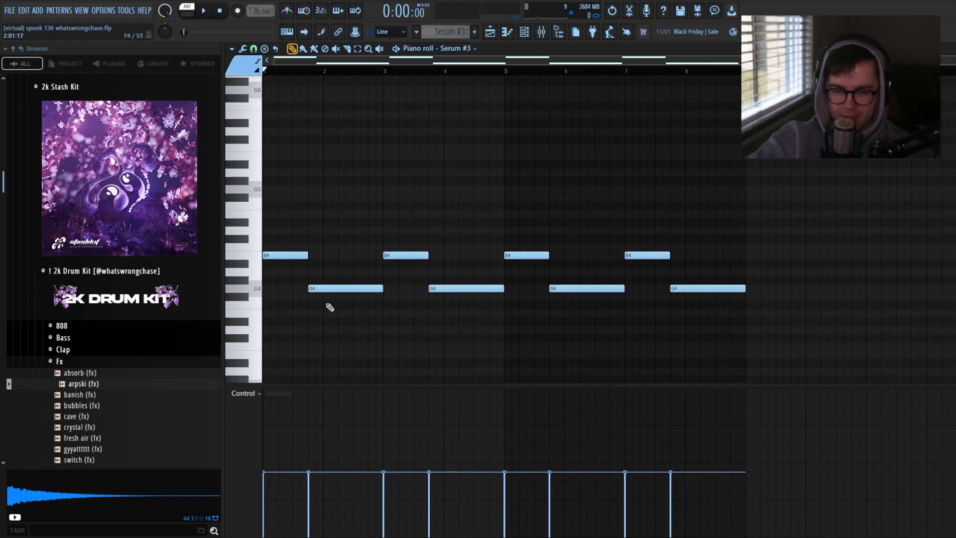
pyautogui.click(524, 31)
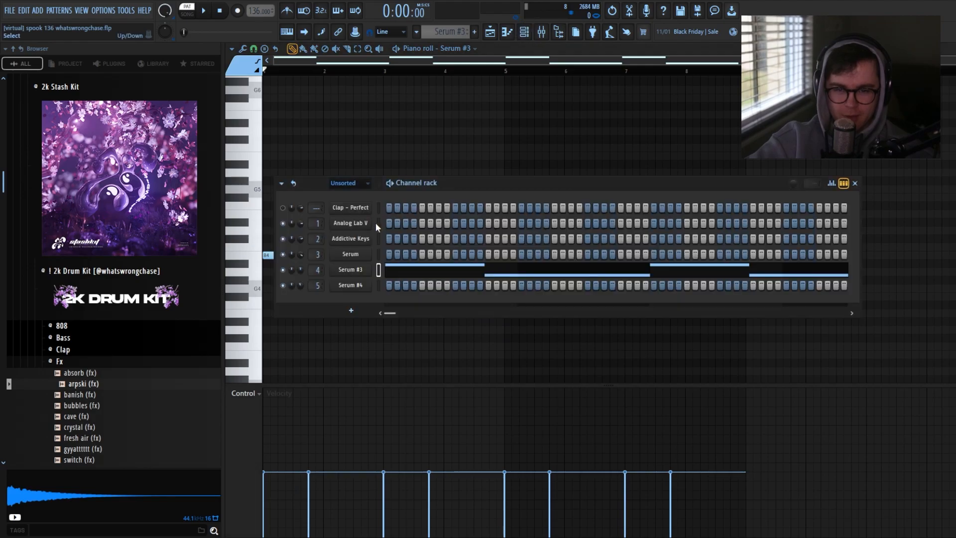
# - View the preset and settings of the Serum #4 instrument, and play back its pattern from the piano roll
pyautogui.click(492, 34)
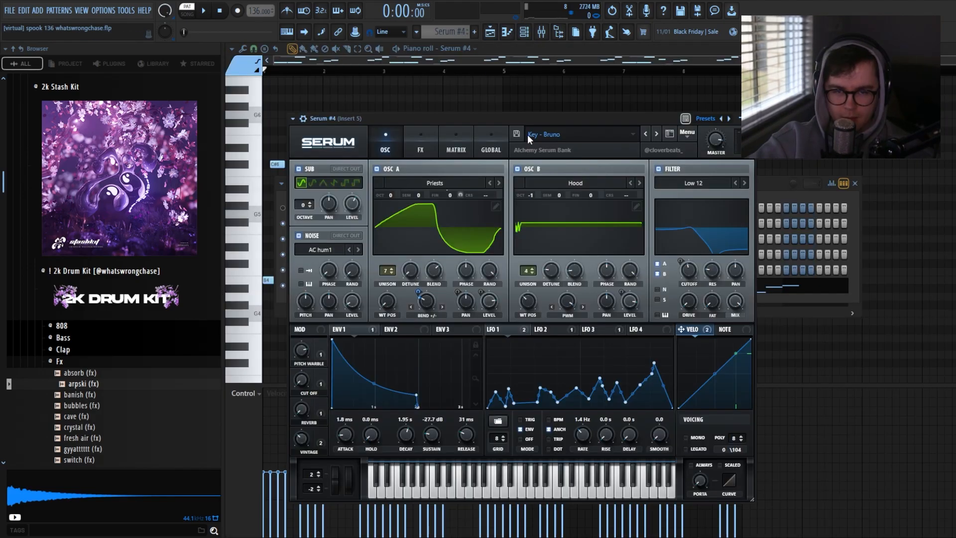
pyautogui.moveTo(525, 117)
pyautogui.mouseDown()
pyautogui.moveTo(507, 101)
pyautogui.moveTo(515, 108)
pyautogui.mouseUp()
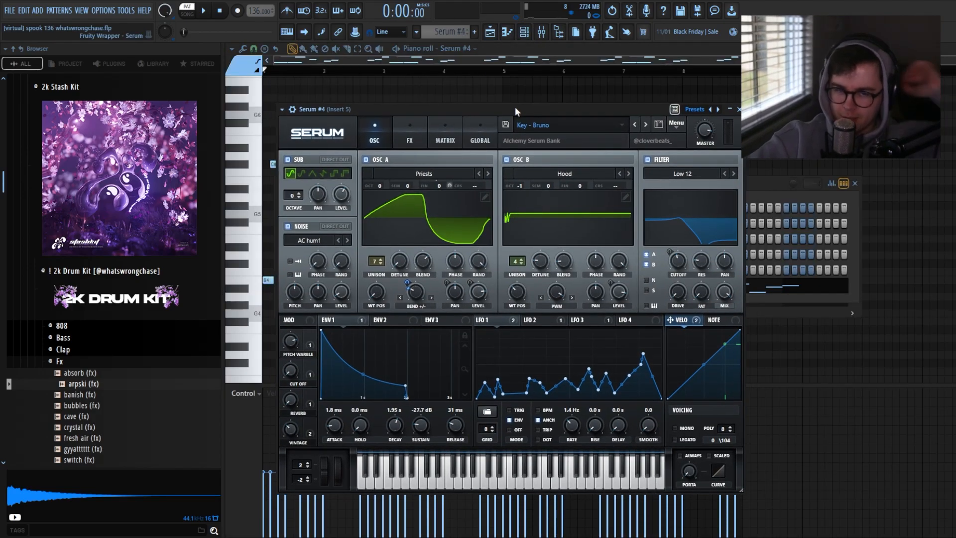
pyautogui.moveTo(510, 109); pyautogui.dragTo(582, 103)
pyautogui.press('Escape')
pyautogui.press('Escape')
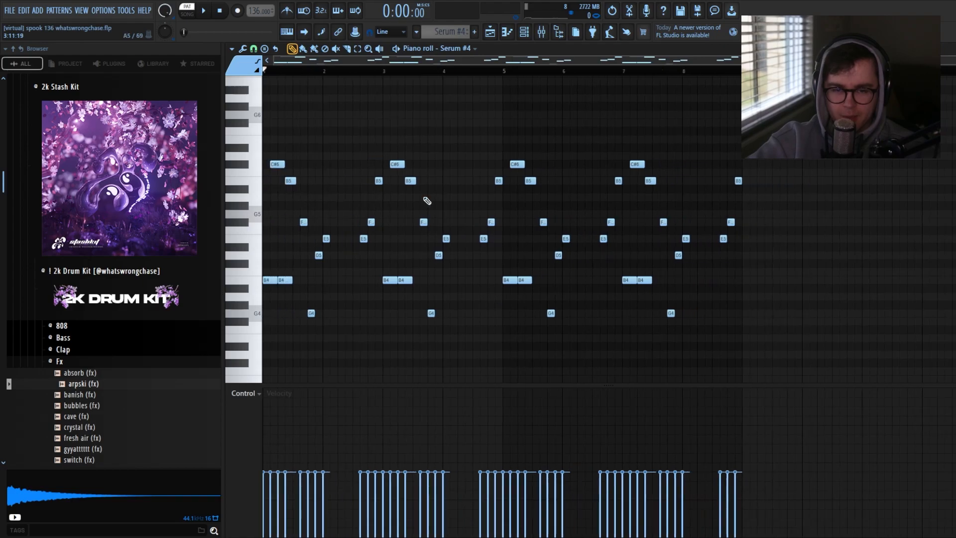
pyautogui.press('space')
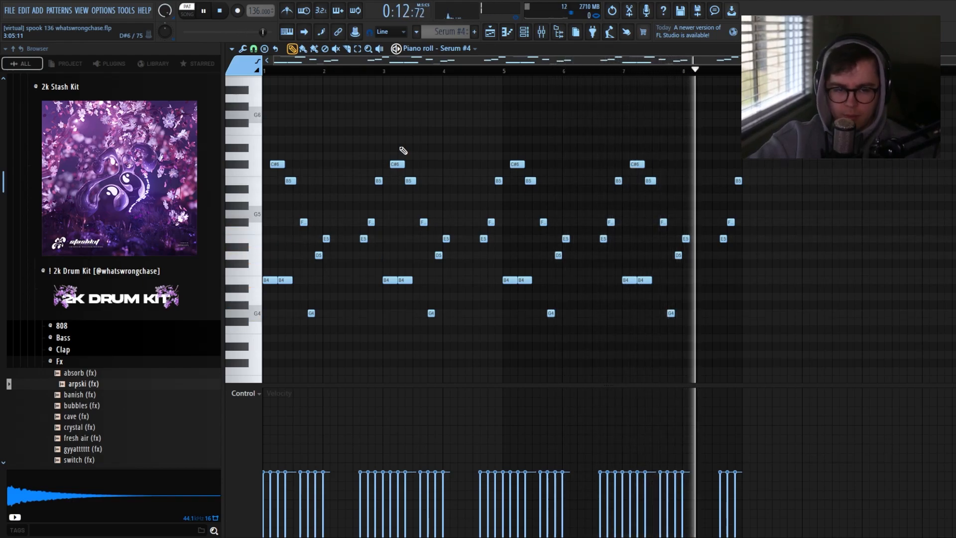
pyautogui.press('space')
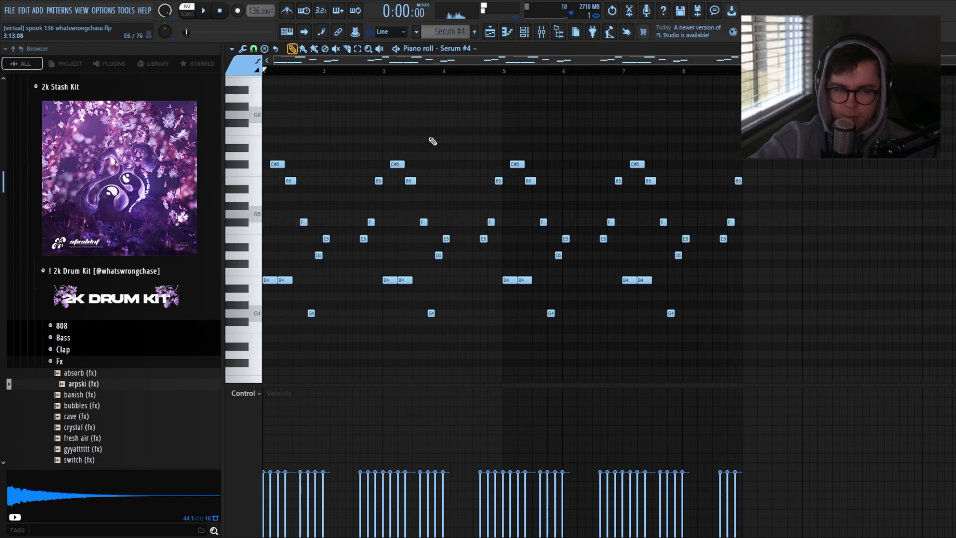
# - Open ShaperBox 3 on the Serum #4 mixer track and examine its Filter and Time curves
pyautogui.click(525, 33)
pyautogui.click(352, 285)
pyautogui.click(541, 33)
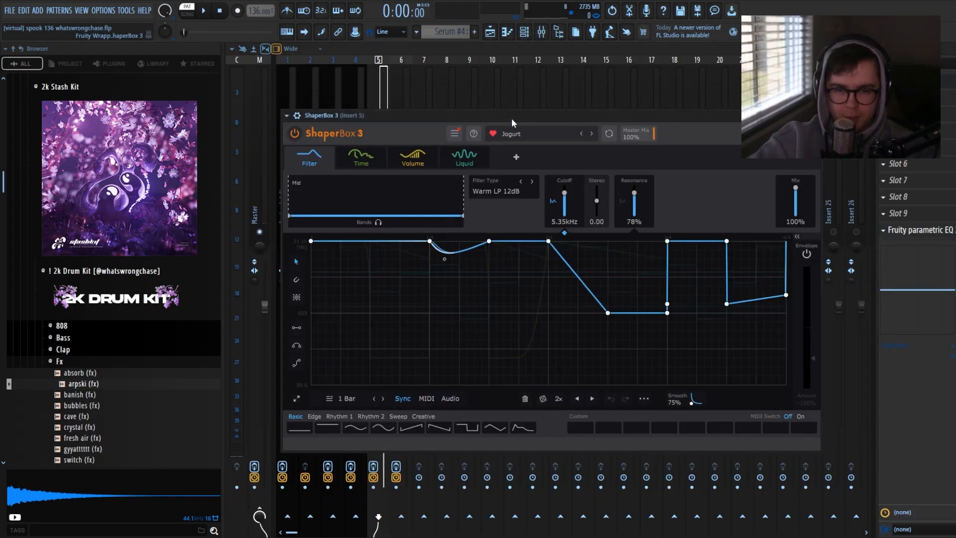
pyautogui.moveTo(512, 118); pyautogui.dragTo(490, 106)
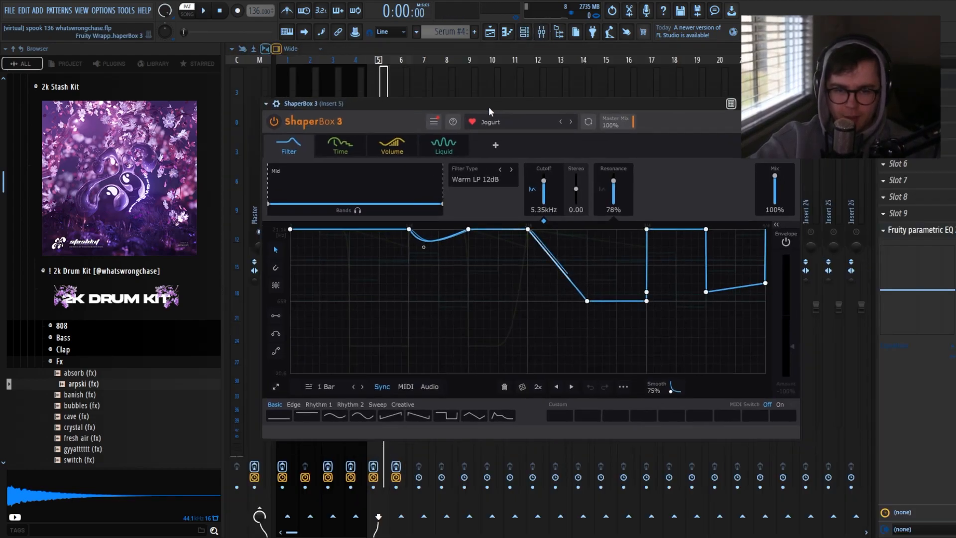
pyautogui.click(342, 145)
pyautogui.click(292, 146)
pyautogui.click(706, 292)
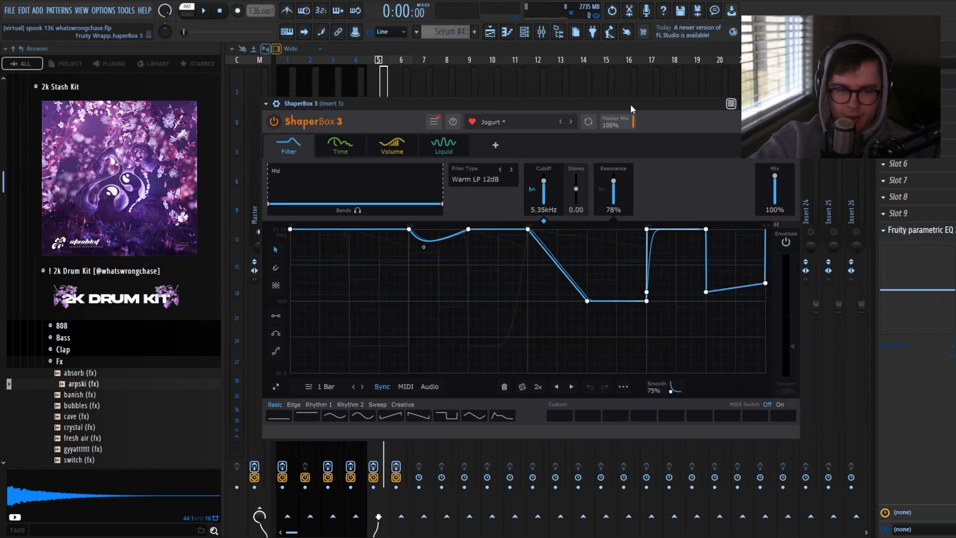
# - Close ShaperBox 3, add a new empty pattern, and show the playlist arrangement
pyautogui.press('Escape')
pyautogui.press('F6')
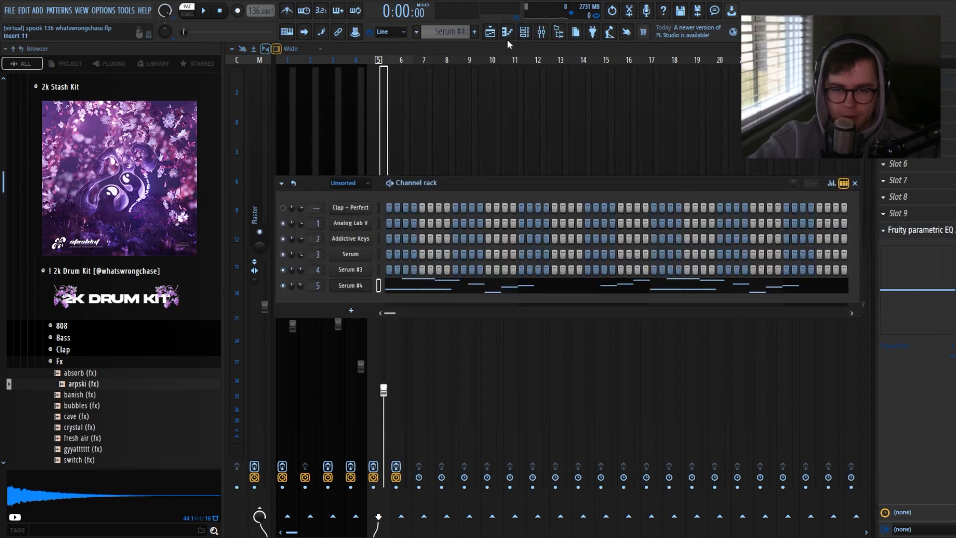
pyautogui.click(474, 31)
pyautogui.press('F5')
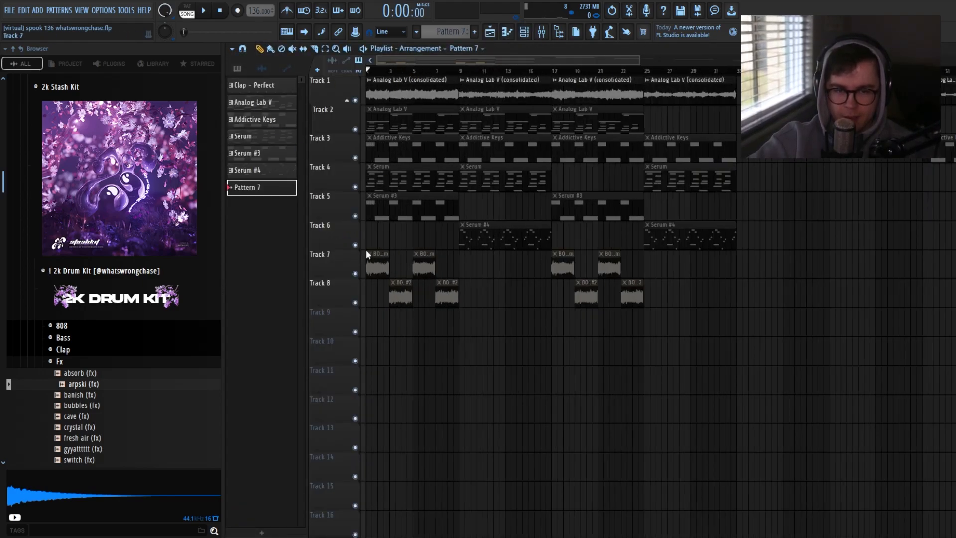
# - Unmute the Oxygen texture clips in bars 1 to 8 on tracks 7 and 8, and view the first clip's sample settings
pyautogui.scroll(2, 366, 261)
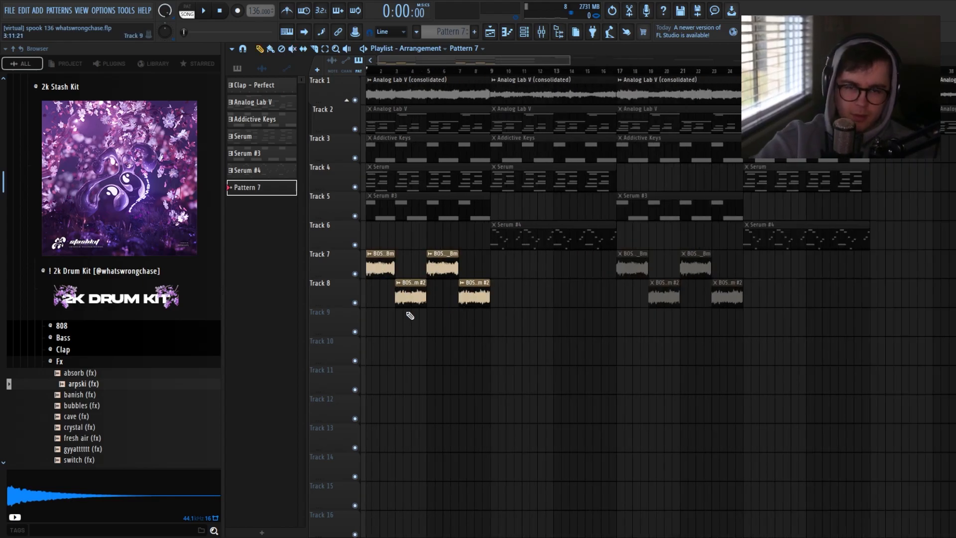
pyautogui.scroll(2, 398, 314)
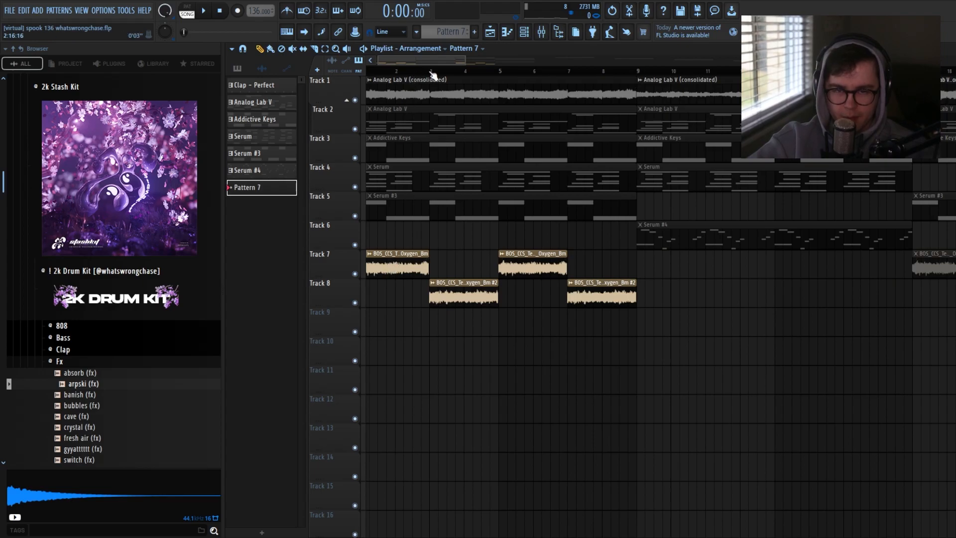
pyautogui.scroll(2, 384, 217)
pyautogui.scroll(-1, 391, 219)
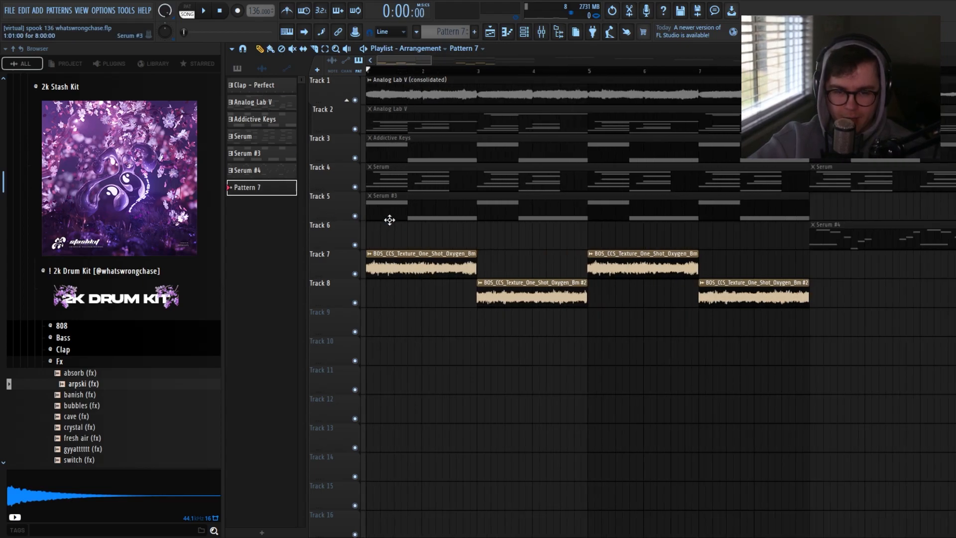
pyautogui.doubleClick(414, 263)
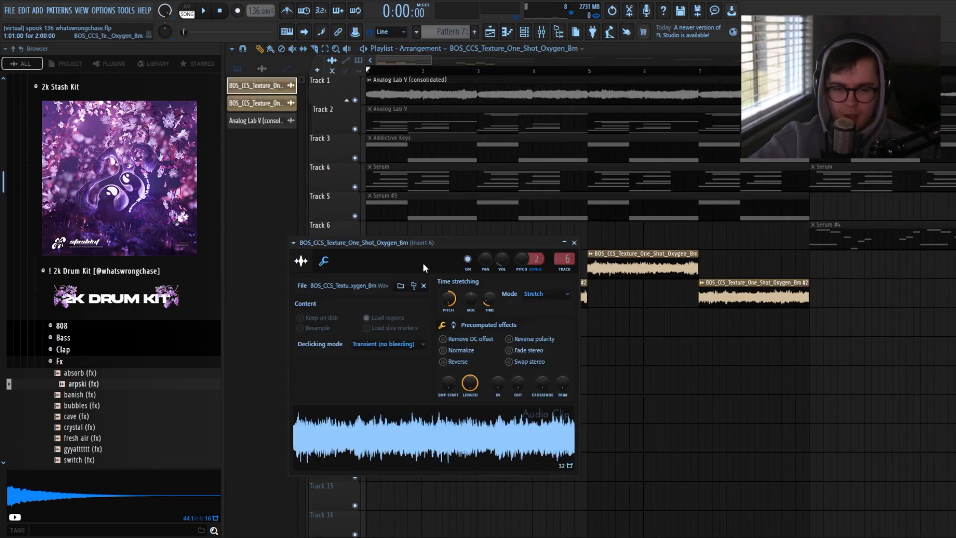
pyautogui.click(574, 243)
# - View the ShaperBox 3 effect on the Oxygen texture's mixer track, Insert 6, and return to the playlist
pyautogui.scroll(-2, 449, 289)
pyautogui.moveTo(389, 222); pyautogui.dragTo(553, 297)
pyautogui.press('F9')
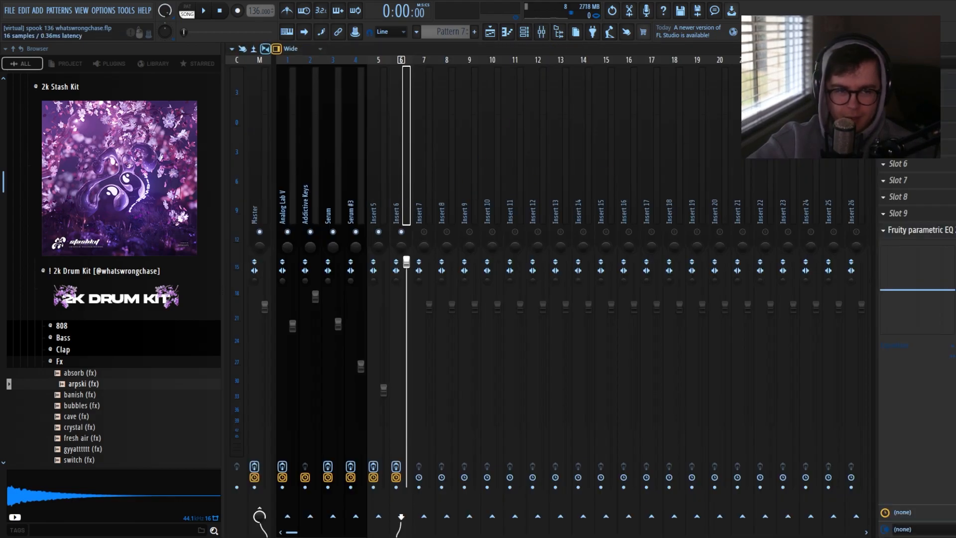
pyautogui.click(912, 98)
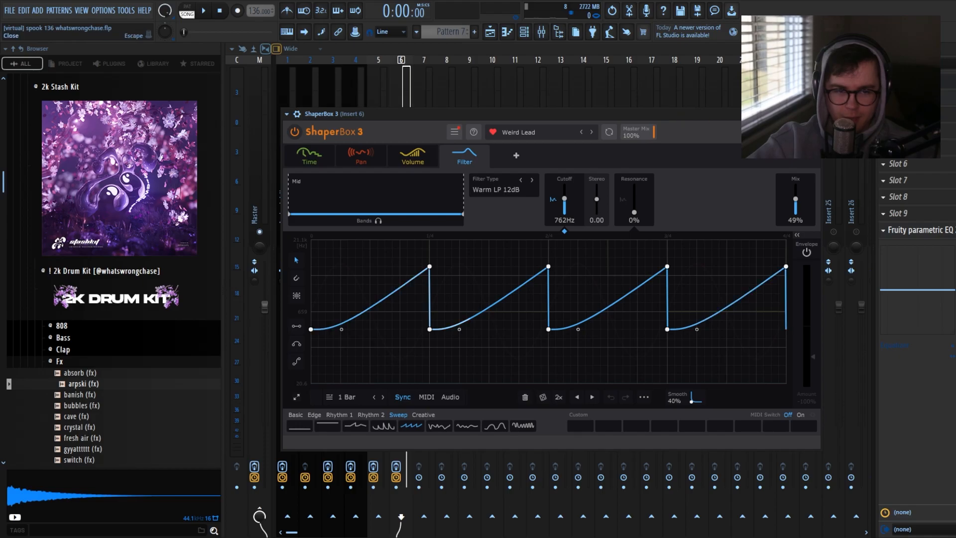
pyautogui.click(815, 114)
pyautogui.click(912, 98)
pyautogui.press('Escape')
pyautogui.press('F9')
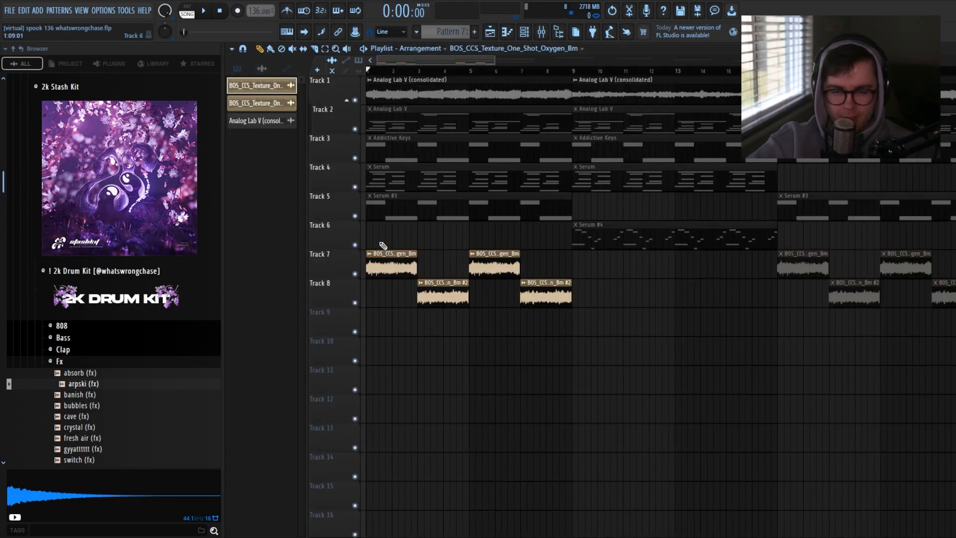
# - Recheck the texture clip's mixer routing, mute track 1, and play back the Oxygen texture clips in bars 1 to 8
pyautogui.doubleClick(403, 255)
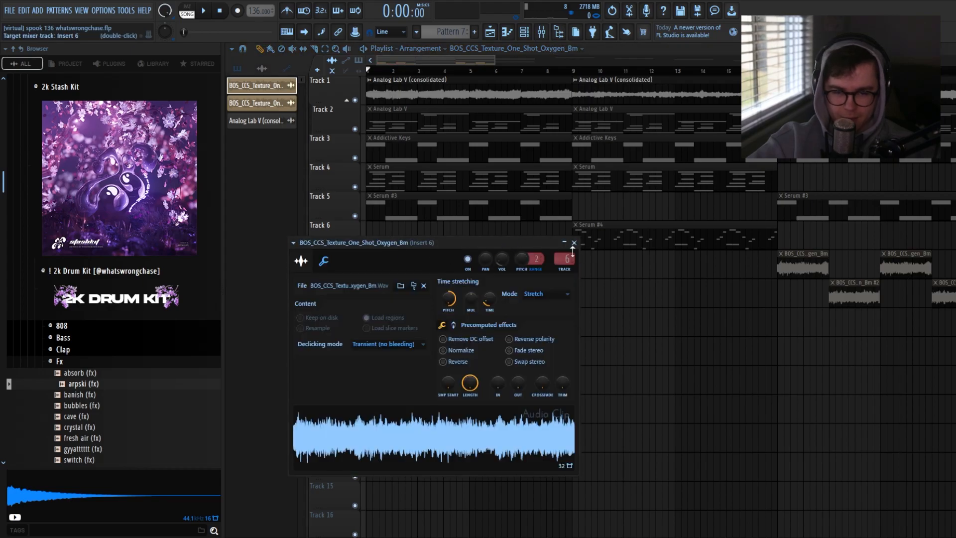
pyautogui.press('Escape')
pyautogui.scroll(-1, 443, 284)
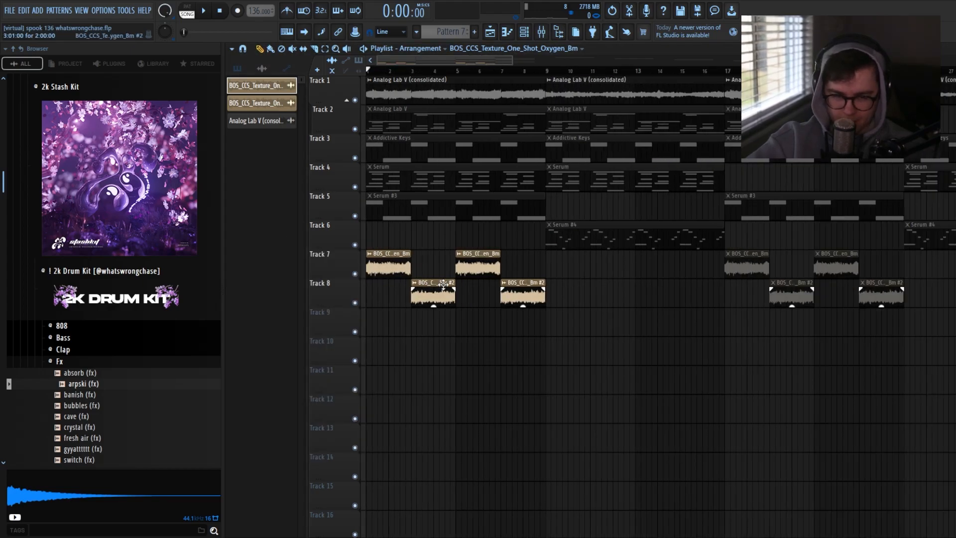
pyautogui.scroll(1, 423, 264)
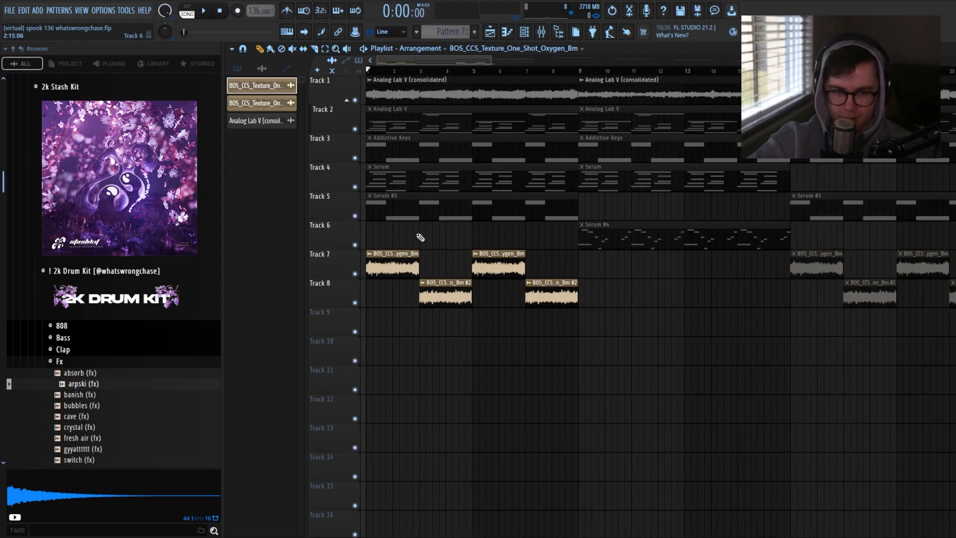
pyautogui.scroll(-2, 420, 238)
pyautogui.press('space')
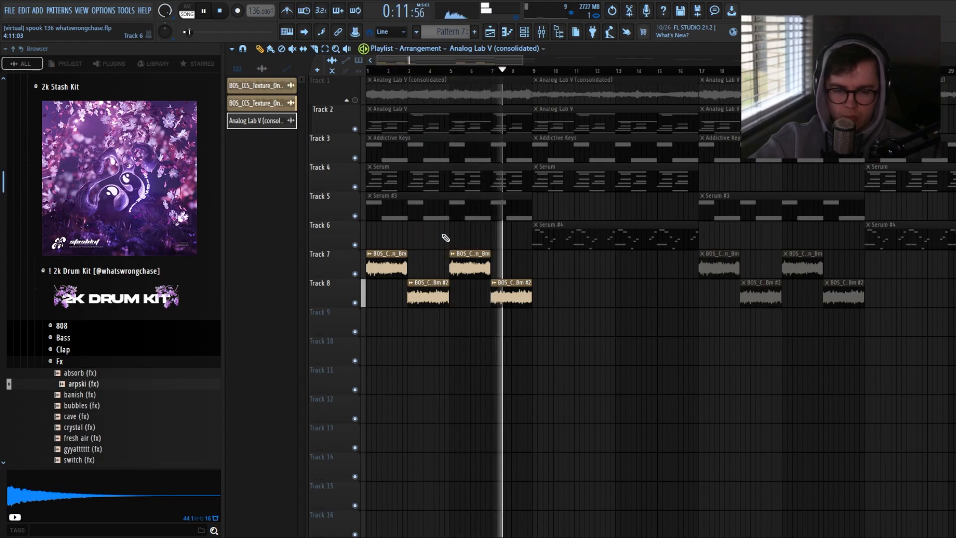
pyautogui.press('space')
# - Unmute all pattern and texture clips in bars 1 to 32 on tracks 2 to 8
pyautogui.scroll(-1, 425, 238)
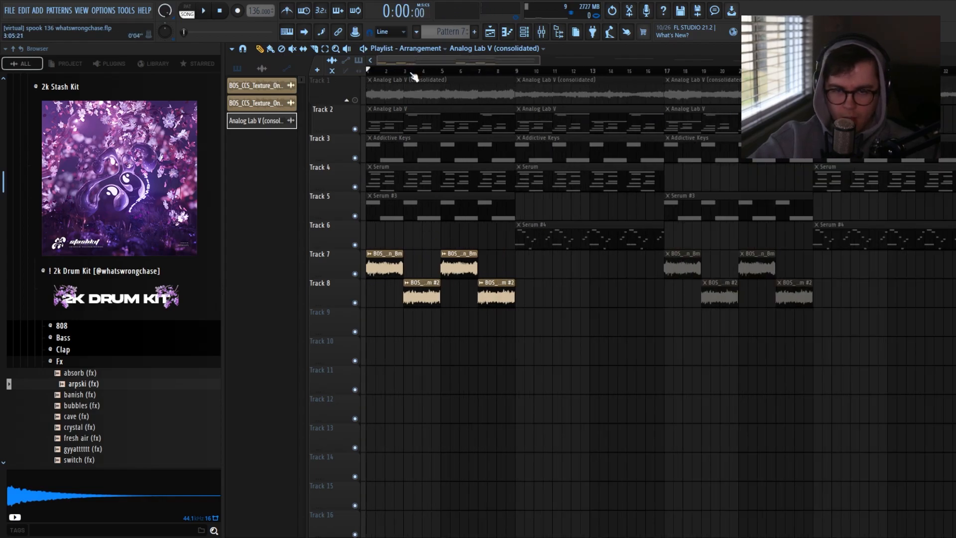
pyautogui.scroll(-1, 408, 76)
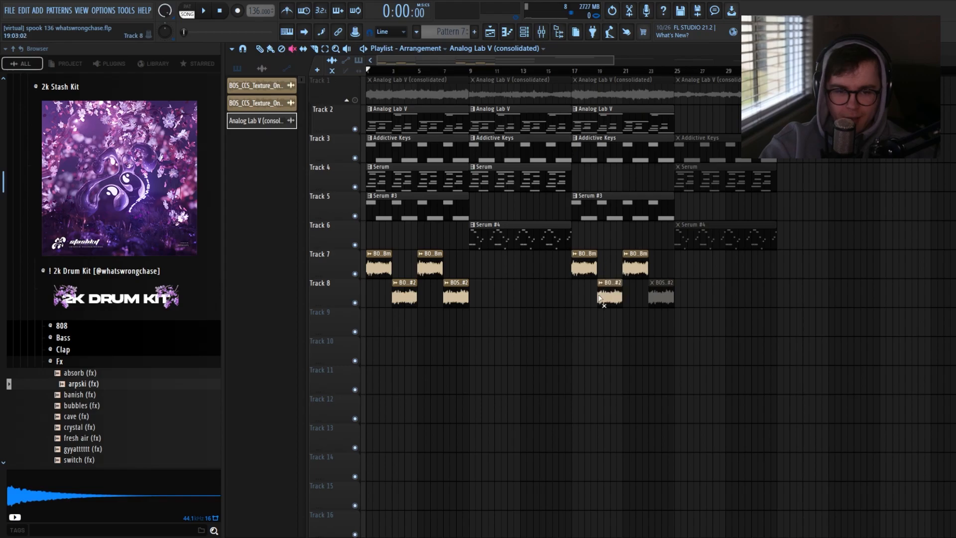
pyautogui.moveTo(604, 291); pyautogui.dragTo(709, 142)
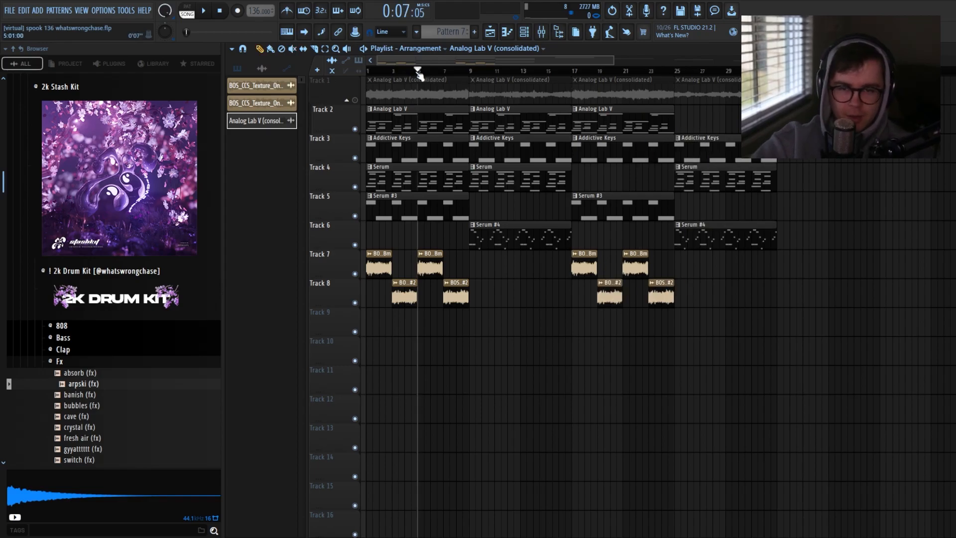
# - Return the playhead to bar 1 and play back the full arrangement with its layers combined
pyautogui.moveTo(419, 73); pyautogui.dragTo(368, 72)
pyautogui.scroll(1, 398, 299)
pyautogui.scroll(-2, 399, 307)
pyautogui.press('space')
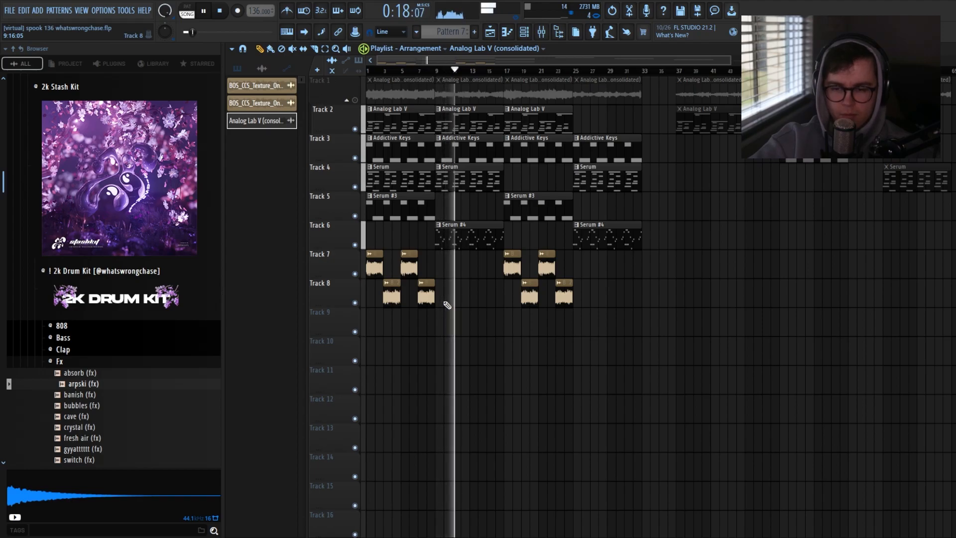
pyautogui.press('space')
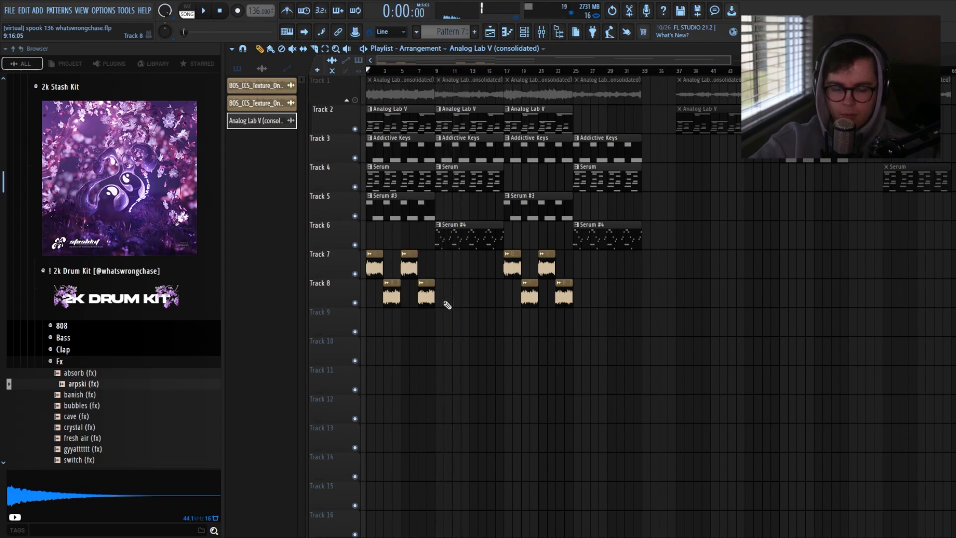
pyautogui.scroll(3, 459, 339)
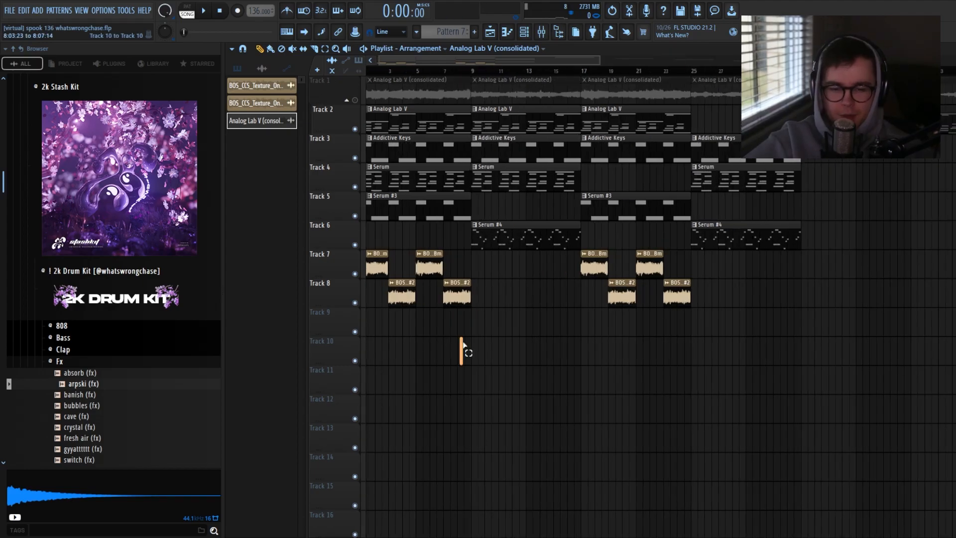
pyautogui.scroll(-5, 458, 337)
pyautogui.scroll(-2, 469, 344)
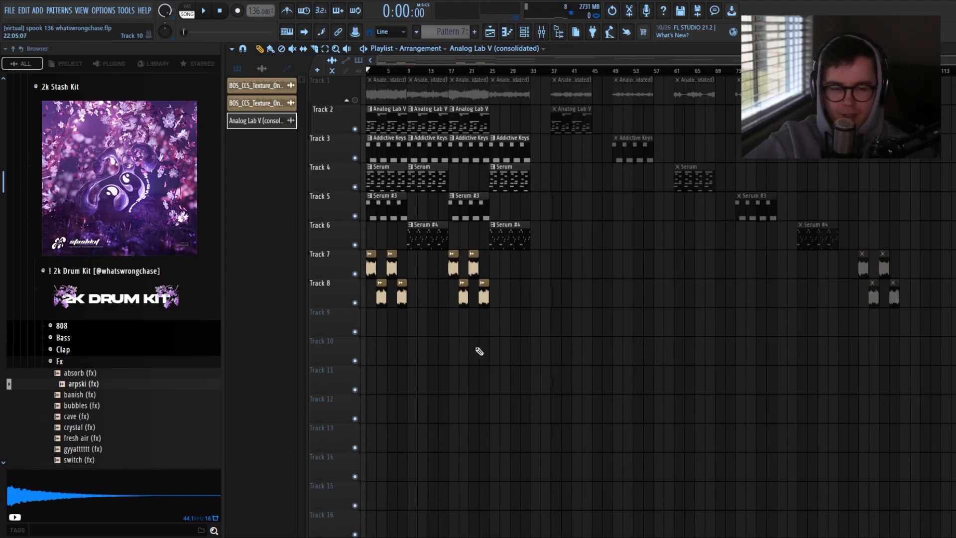
pyautogui.scroll(3, 431, 343)
pyautogui.scroll(-3, 407, 333)
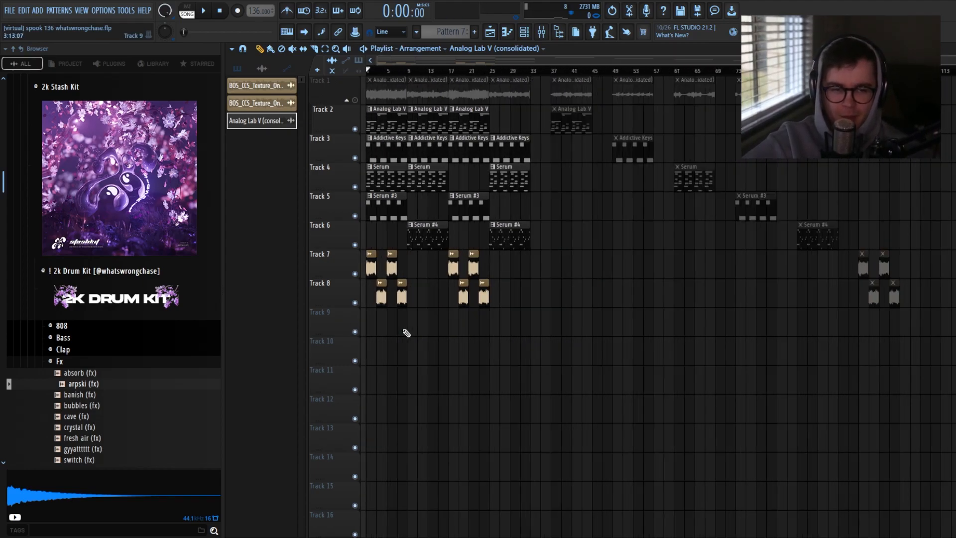
pyautogui.scroll(3, 409, 332)
pyautogui.scroll(-3, 414, 330)
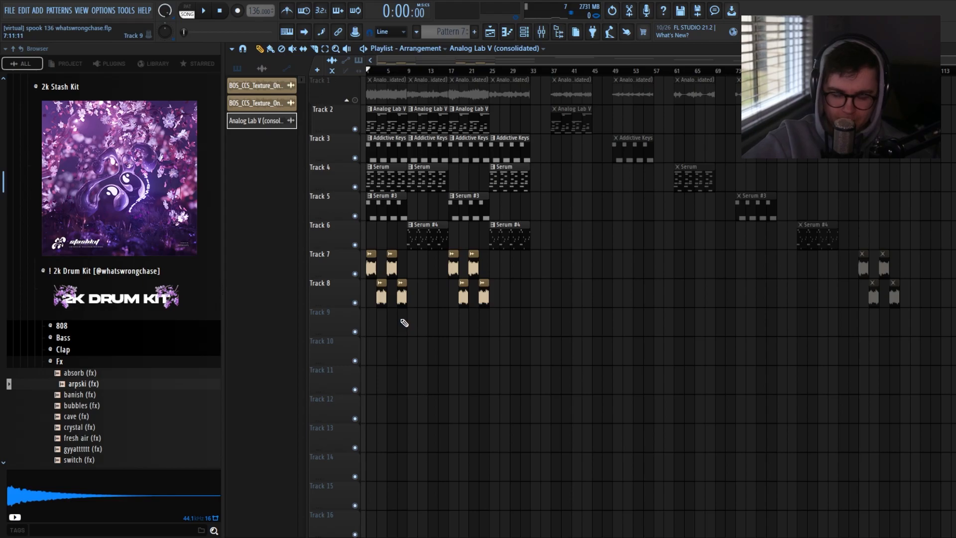
pyautogui.scroll(3, 400, 322)
pyautogui.scroll(-3, 434, 308)
pyautogui.scroll(3, 538, 260)
pyautogui.scroll(-3, 539, 250)
# - Solo track 1 and play back the consolidated Analog Lab V audio from the start
pyautogui.click(356, 100)
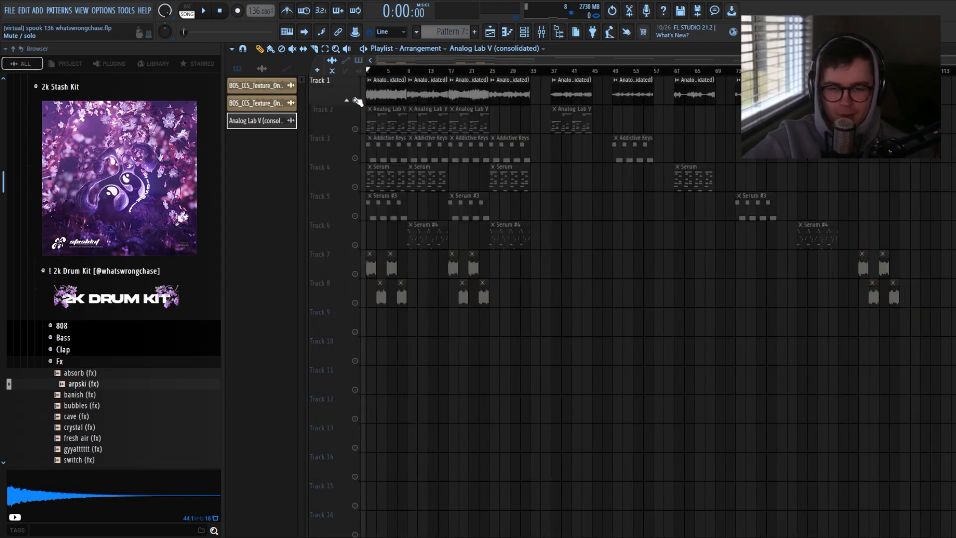
pyautogui.scroll(3, 586, 218)
pyautogui.scroll(-3, 592, 209)
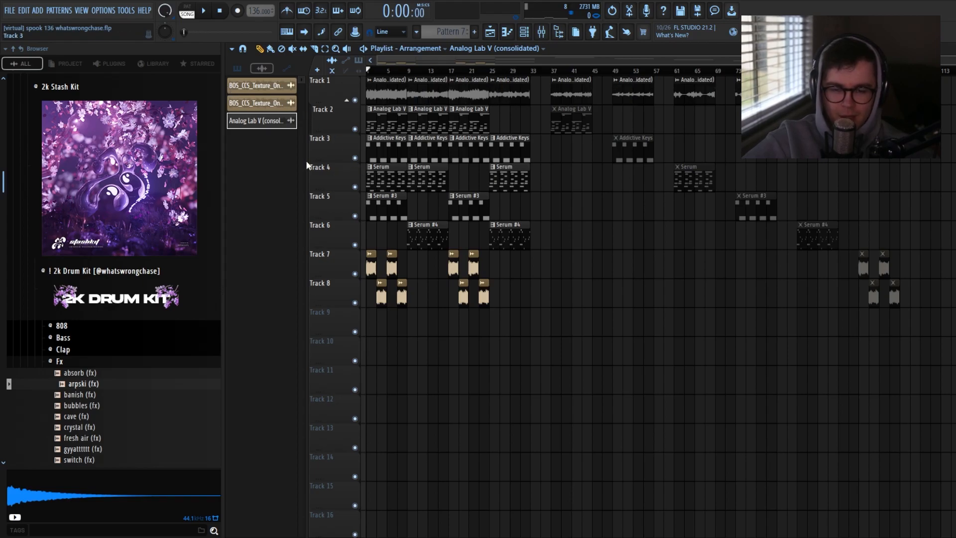
pyautogui.scroll(1, 329, 148)
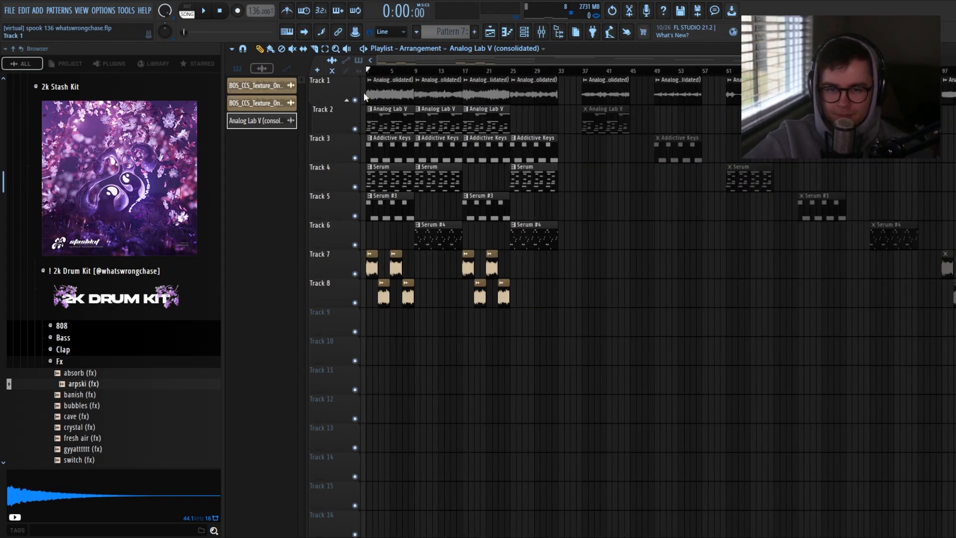
pyautogui.rightClick(355, 100)
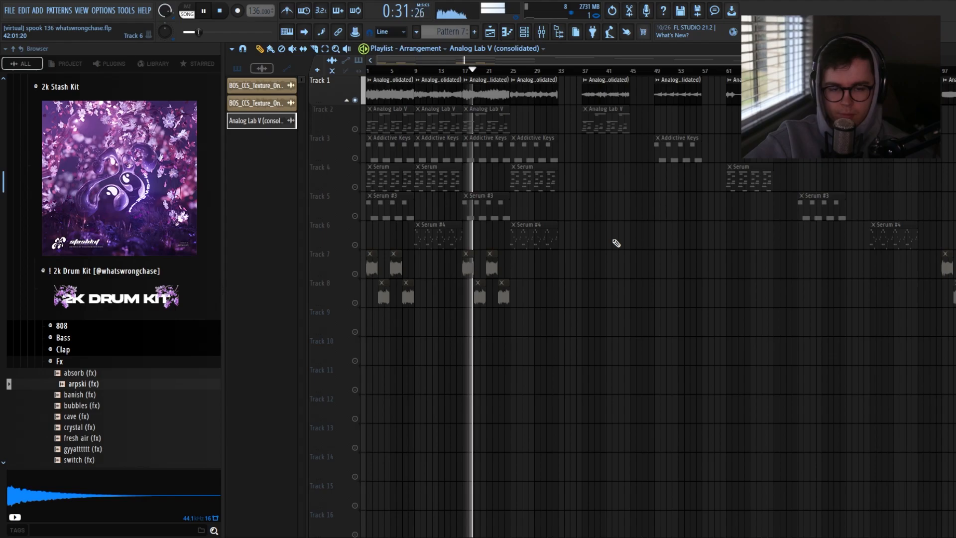
pyautogui.scroll(-2, 516, 322)
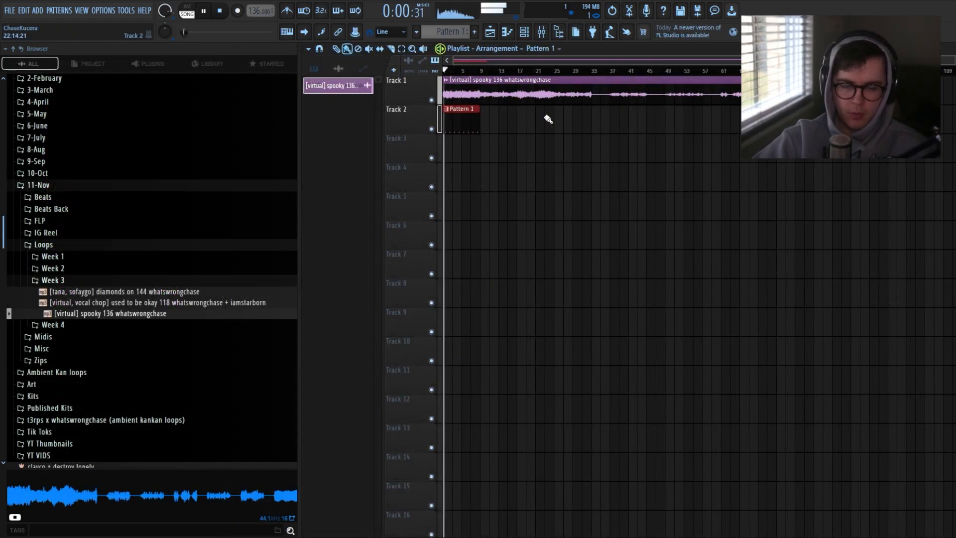
# - Repeat the Pattern 1 clip on track 2 to fill bars 1 to 32, and split track 1's loop audio at bar 33
pyautogui.scroll(1, 508, 145)
pyautogui.moveTo(302, 196); pyautogui.dragTo(226, 199)
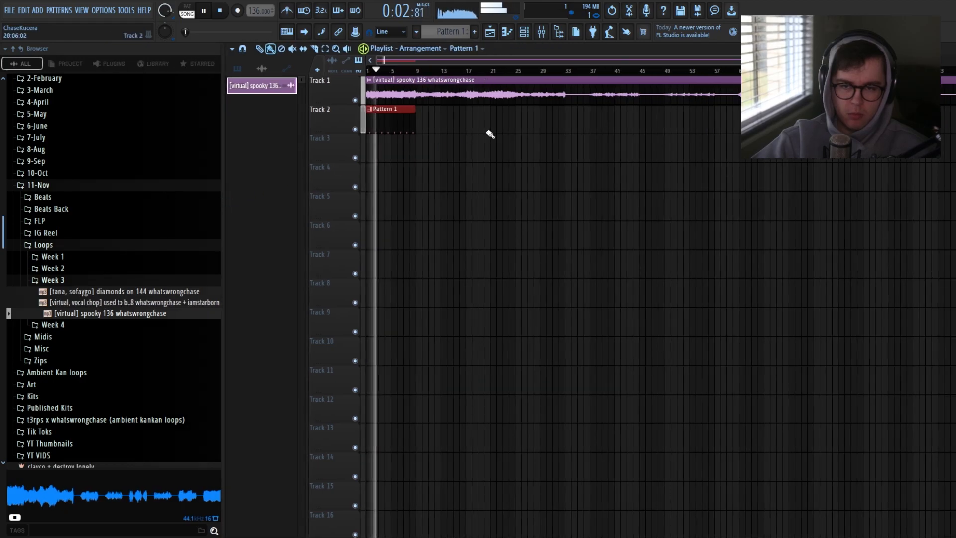
pyautogui.hotkey('ctrl', 'b')
pyautogui.hotkey('ctrl', 'b')
pyautogui.hotkey('ctrl', 'b')
pyautogui.press('p')
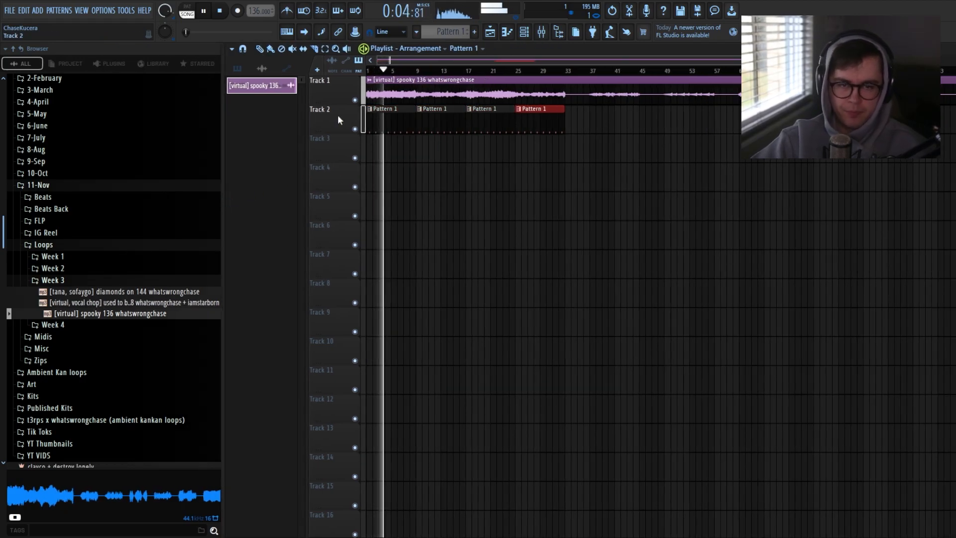
pyautogui.click(569, 98)
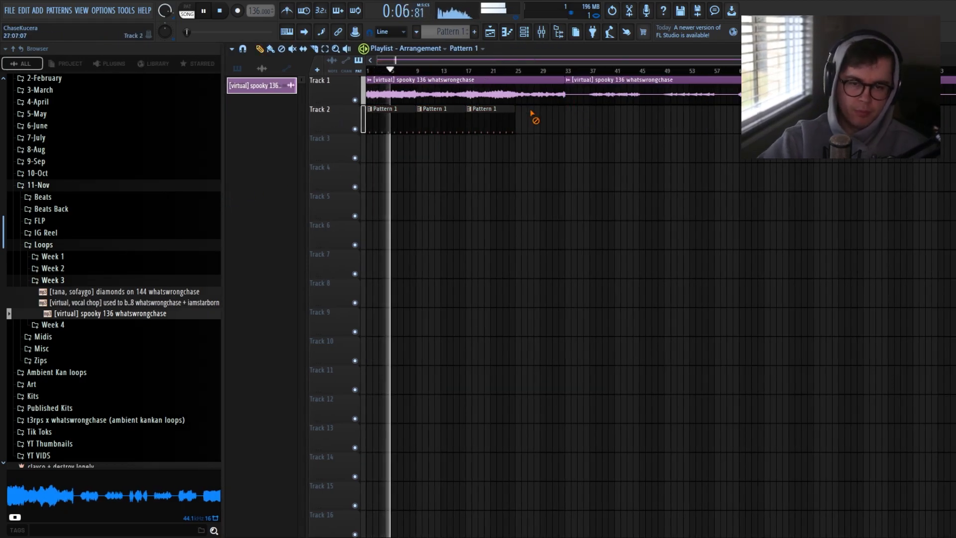
pyautogui.scroll(3, 508, 120)
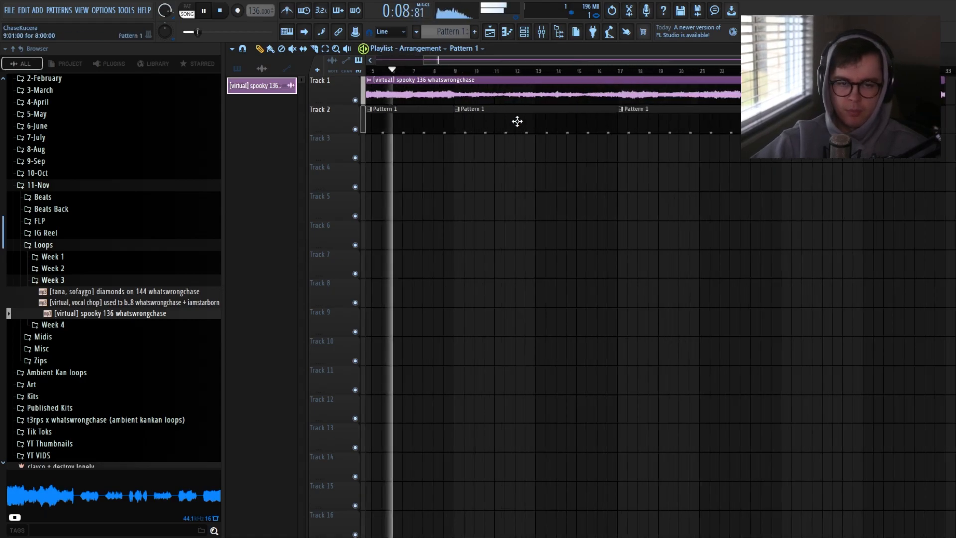
pyautogui.scroll(-3, 608, 193)
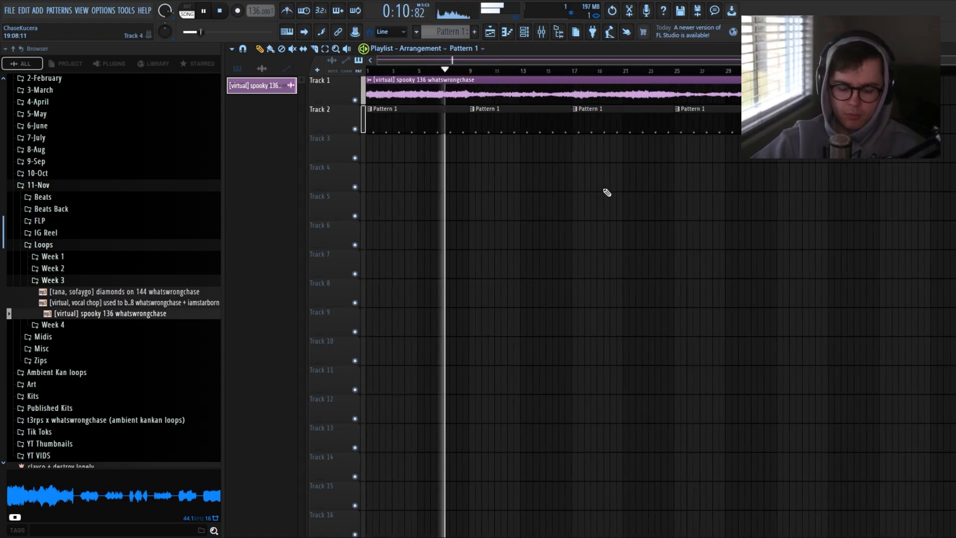
# - Show the channel rack and browse Clipboard files to the HiHats folder of the TRINITY DRUM KIT BY SYNTHETIC + DYNOX
pyautogui.press('F6')
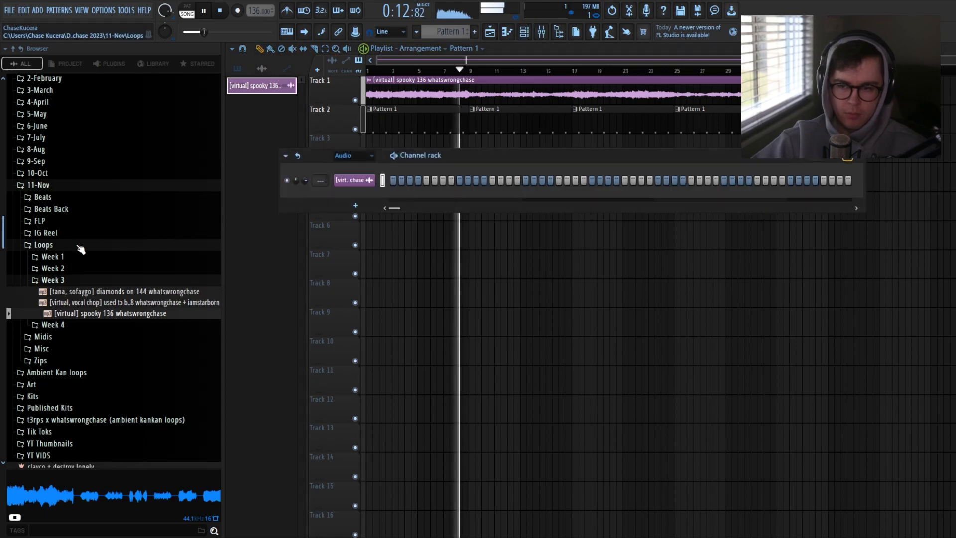
pyautogui.scroll(4, 67, 262)
pyautogui.click(55, 186)
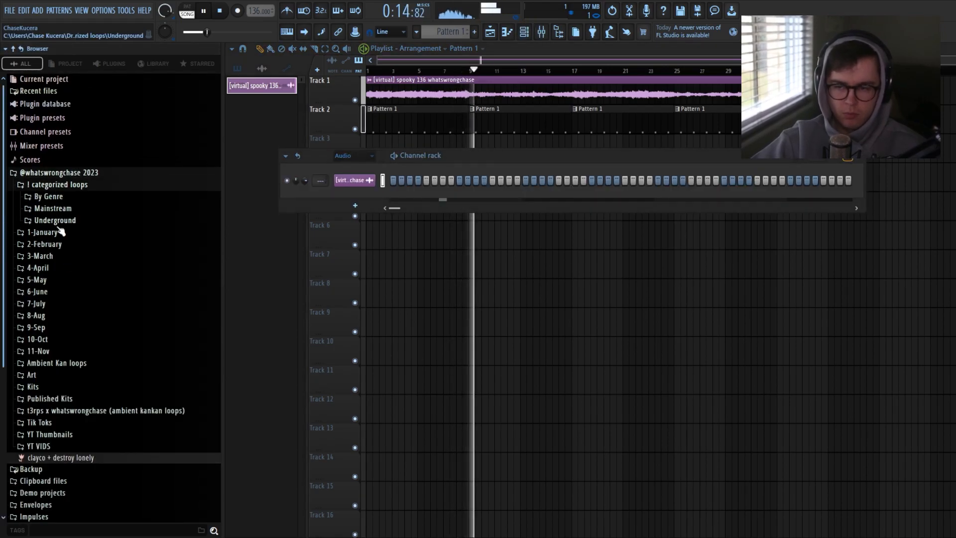
pyautogui.click(54, 186)
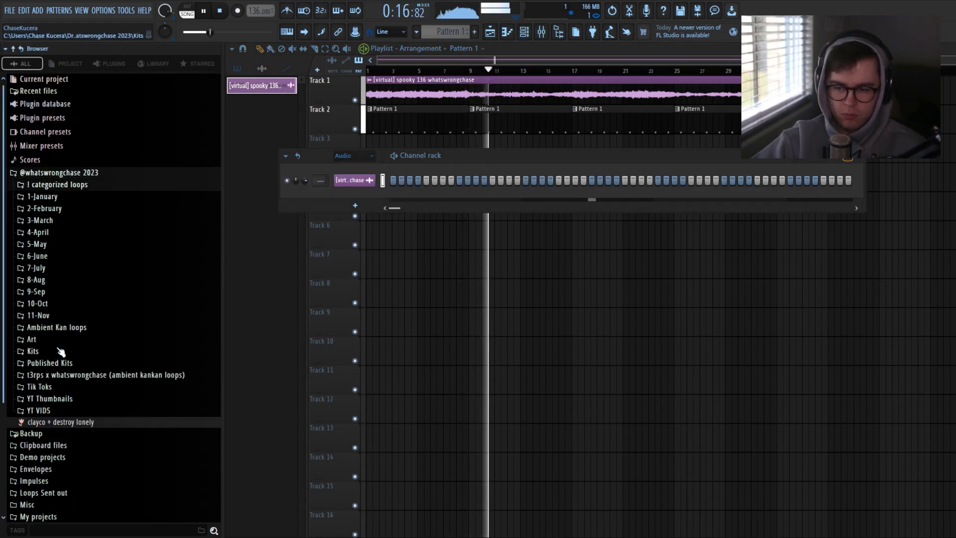
pyautogui.scroll(-3, 62, 344)
pyautogui.click(56, 341)
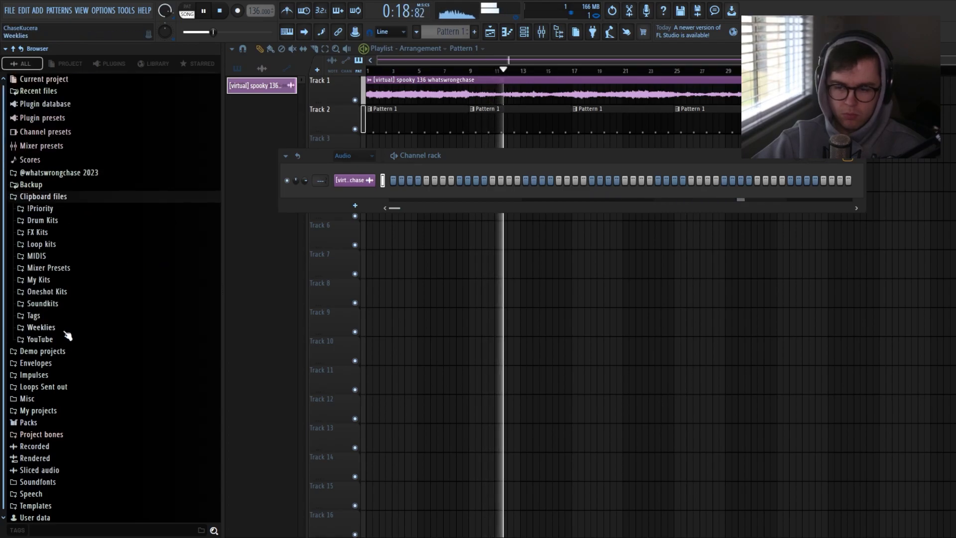
pyautogui.click(43, 220)
pyautogui.scroll(-2, 50, 230)
pyautogui.click(59, 237)
pyautogui.click(59, 284)
# - Audition the first Trinity hi-hat samples and add trinity - hit hh as a new channel
pyautogui.click(77, 297)
pyautogui.click(75, 308)
pyautogui.click(74, 318)
pyautogui.click(74, 330)
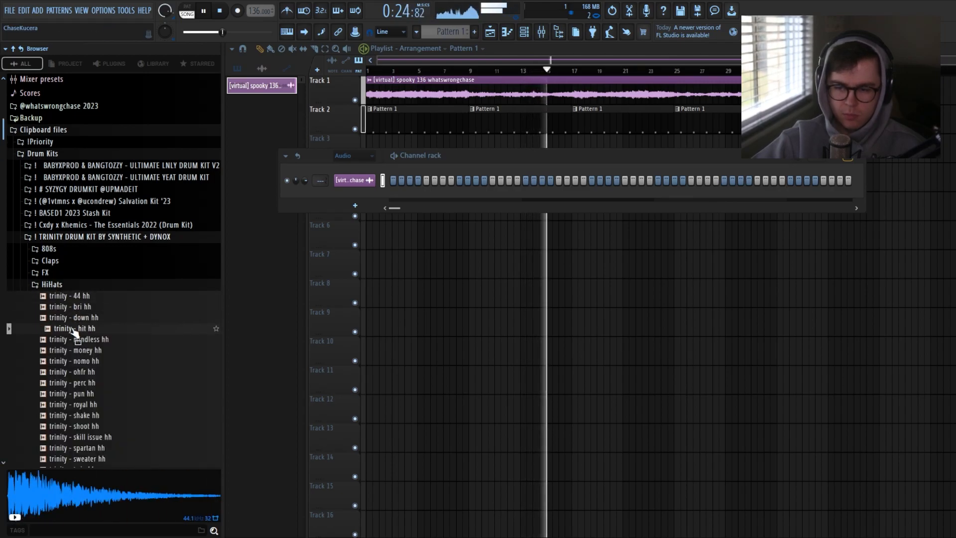
pyautogui.moveTo(369, 195); pyautogui.dragTo(359, 203)
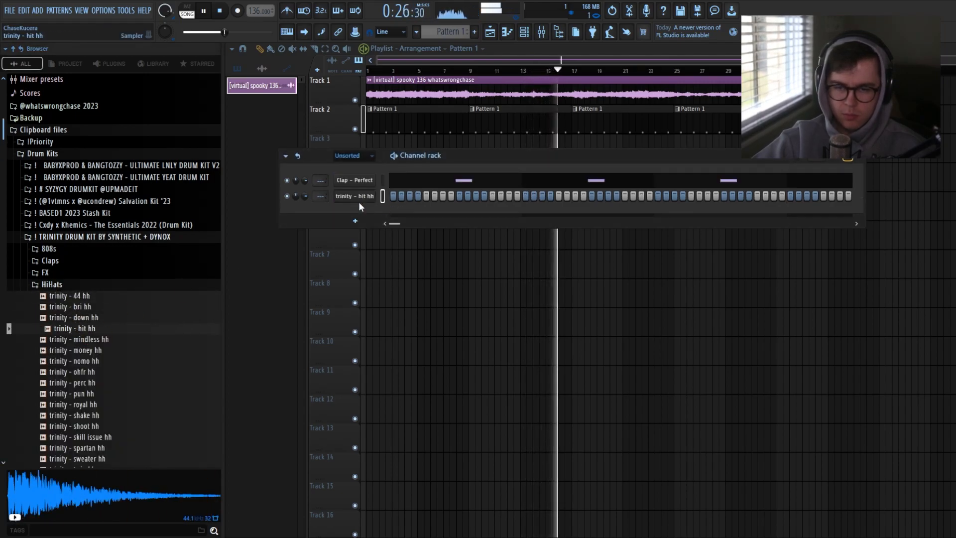
# - Fill the trinity - hit hh channel with hi-hat notes and repeat the rhythm of bars 1 to 4 in bars 5 to 8
pyautogui.click(491, 230)
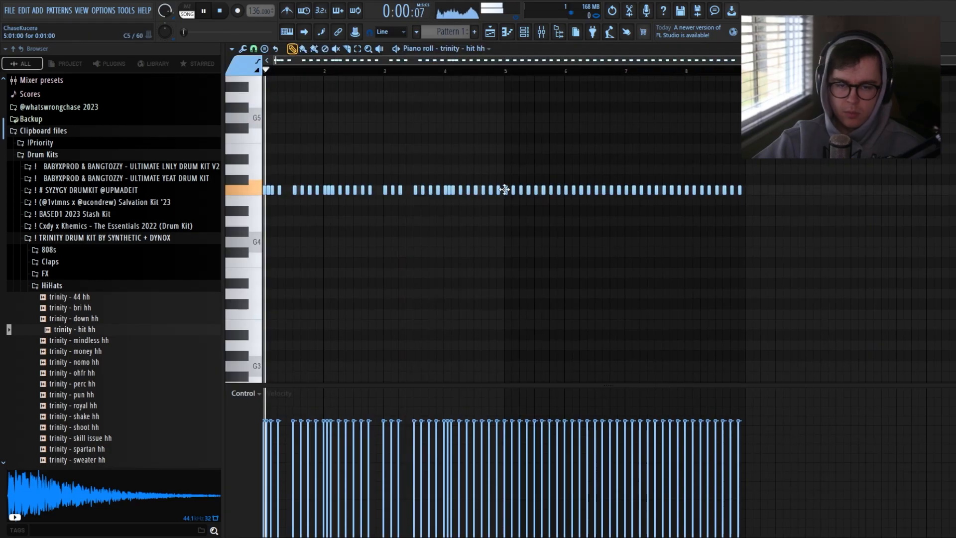
pyautogui.moveTo(506, 188); pyautogui.dragTo(741, 192)
pyautogui.moveTo(504, 72); pyautogui.dragTo(264, 72)
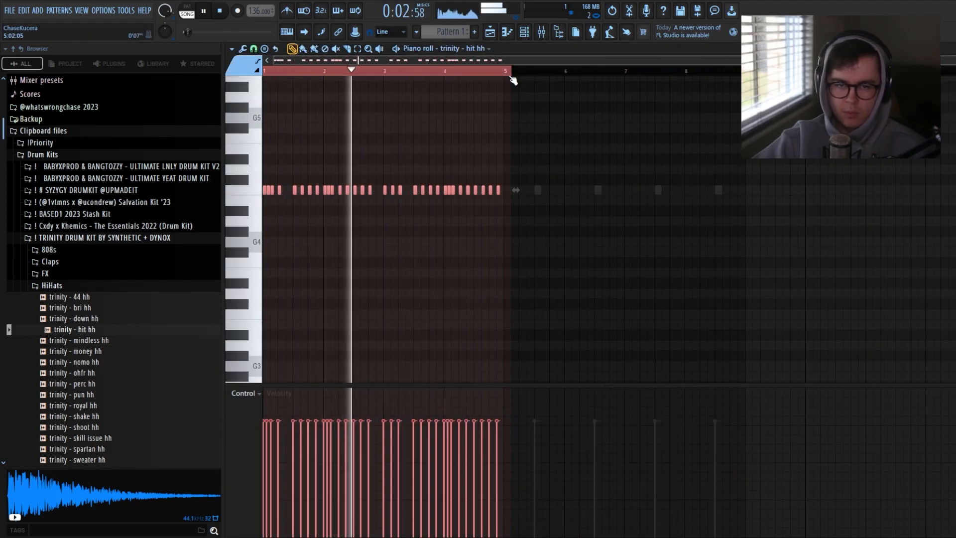
pyautogui.hotkey('ctrl', 'b')
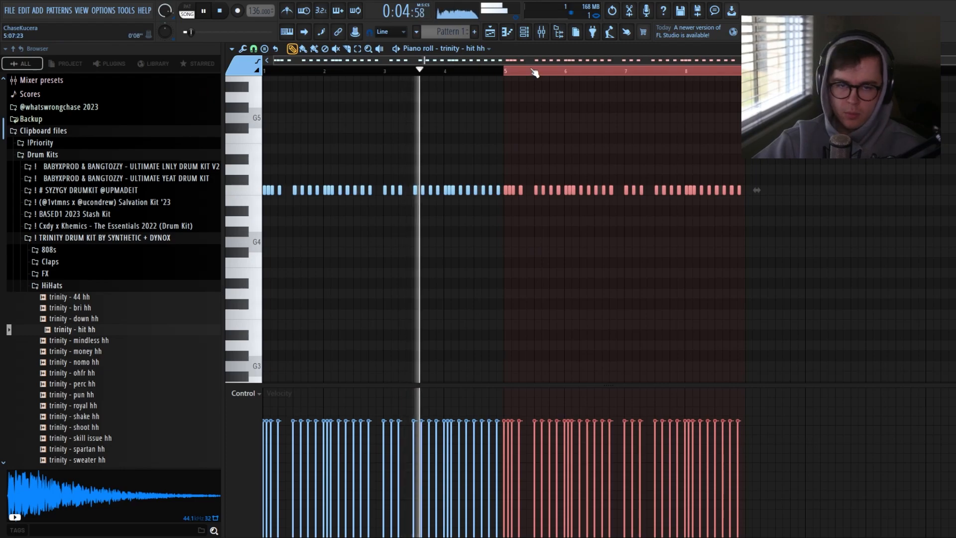
pyautogui.hotkey('ctrl', 'd')
# - Audition samples in the Trinity kit's Claps folder and add trinity - hurt clap as a new channel
pyautogui.press('F6')
pyautogui.click(57, 286)
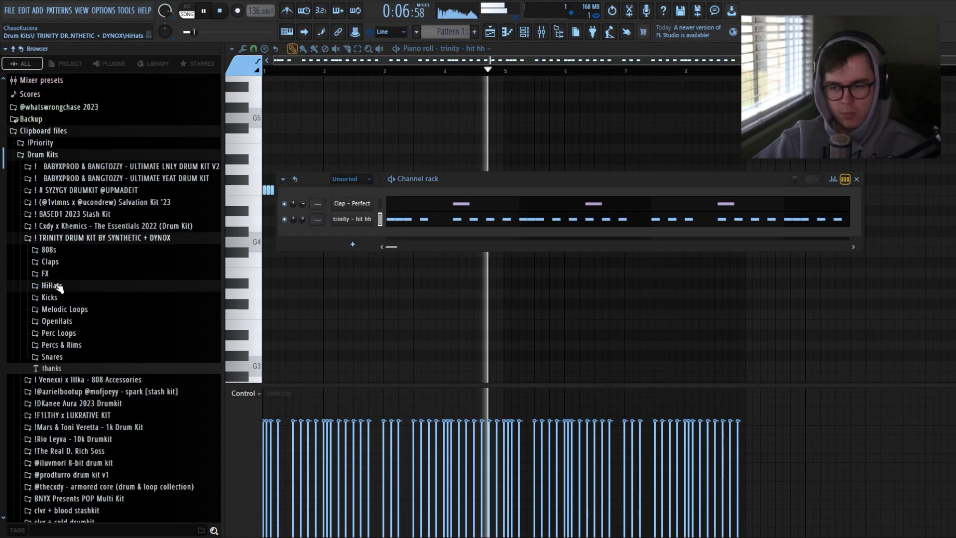
pyautogui.scroll(-3, 64, 282)
pyautogui.click(59, 198)
pyautogui.click(80, 228)
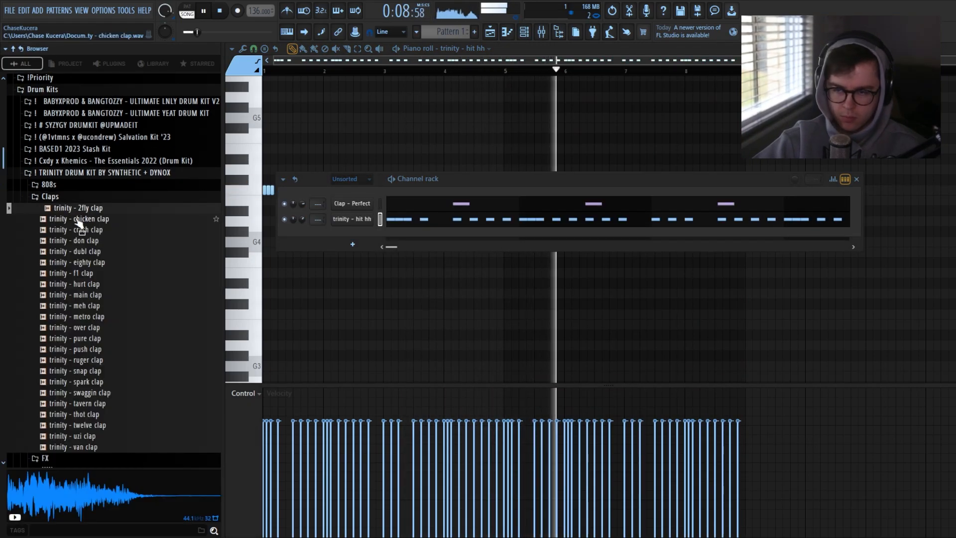
pyautogui.click(82, 241)
pyautogui.click(81, 251)
pyautogui.click(80, 263)
pyautogui.click(77, 273)
pyautogui.click(79, 284)
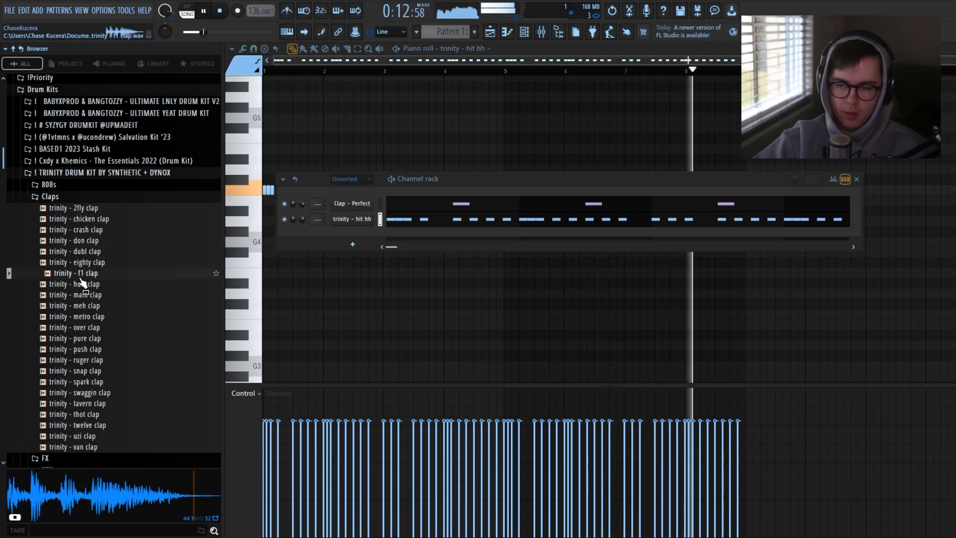
pyautogui.moveTo(376, 239); pyautogui.dragTo(379, 238)
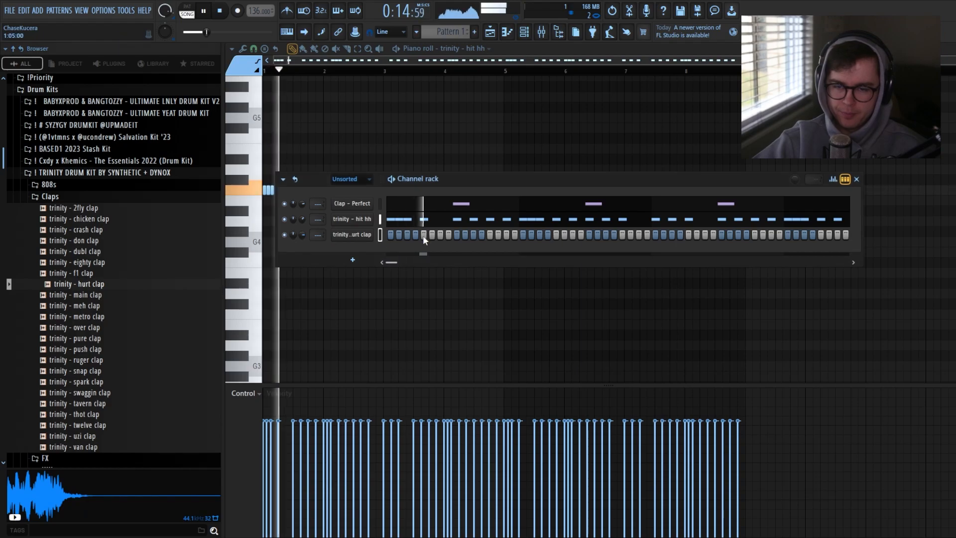
# - Place two trinity - hurt clap hits in bar 2 and duplicate bars 1 to 2 into bars 3 to 4
pyautogui.click(540, 235)
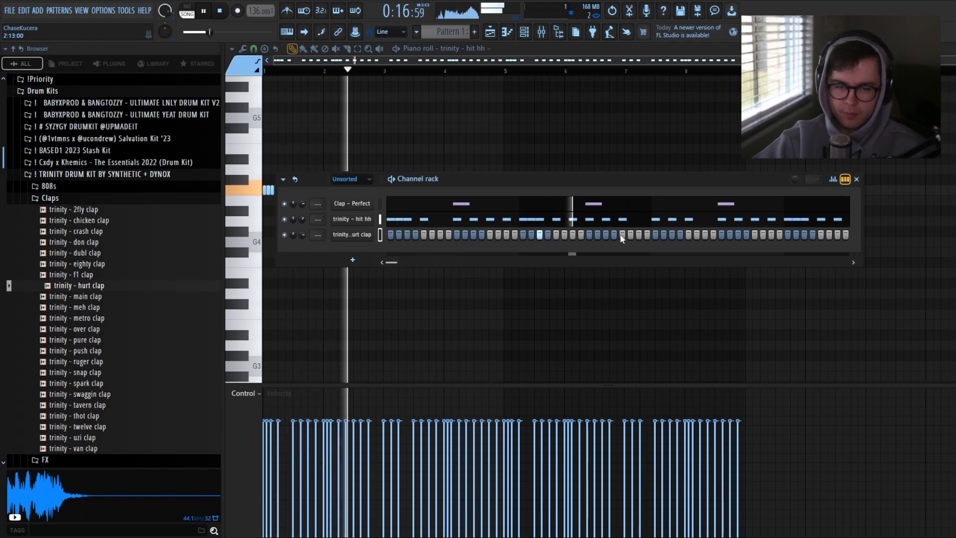
pyautogui.rightClick(353, 237)
pyautogui.click(370, 242)
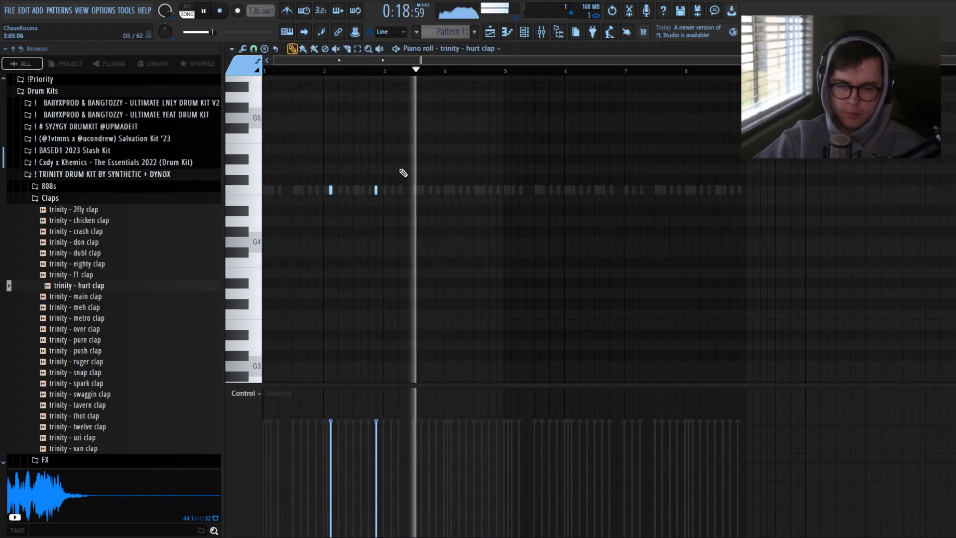
pyautogui.moveTo(384, 72); pyautogui.dragTo(264, 75)
pyautogui.hotkey('ctrl', 'b')
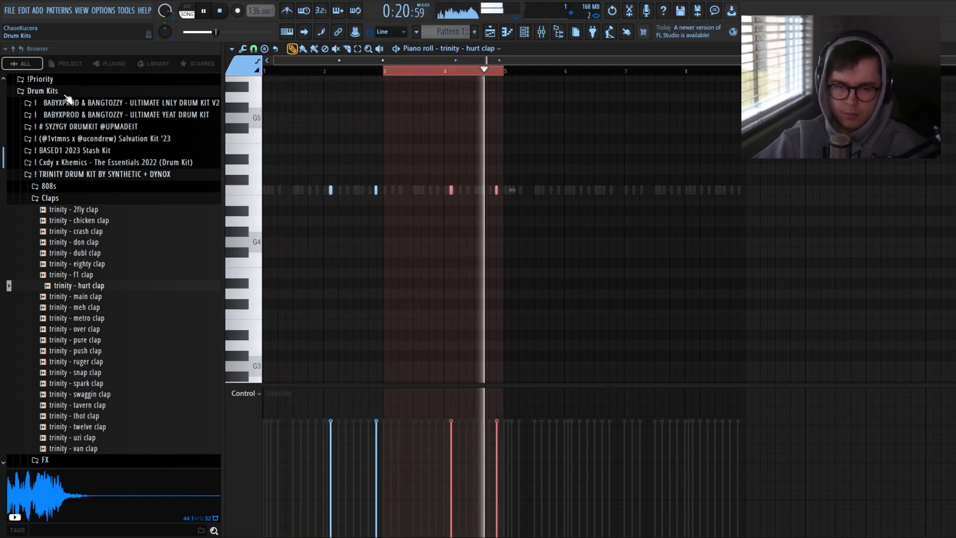
# - Delete the copied clap hits in bar 6 and the first one in bar 4, and select bars 1 to 4
pyautogui.hotkey('ctrl', 'b')
pyautogui.hotkey('ctrl', 'b')
pyautogui.hotkey('ctrl', 'z')
pyautogui.keyDown('ctrl'); pyautogui.click(569, 233); pyautogui.keyUp('ctrl')
pyautogui.scroll(1, 590, 201)
pyautogui.scroll(-1, 610, 183)
pyautogui.rightClick(617, 190)
pyautogui.rightClick(572, 190)
pyautogui.rightClick(451, 190)
pyautogui.scroll(2, 490, 189)
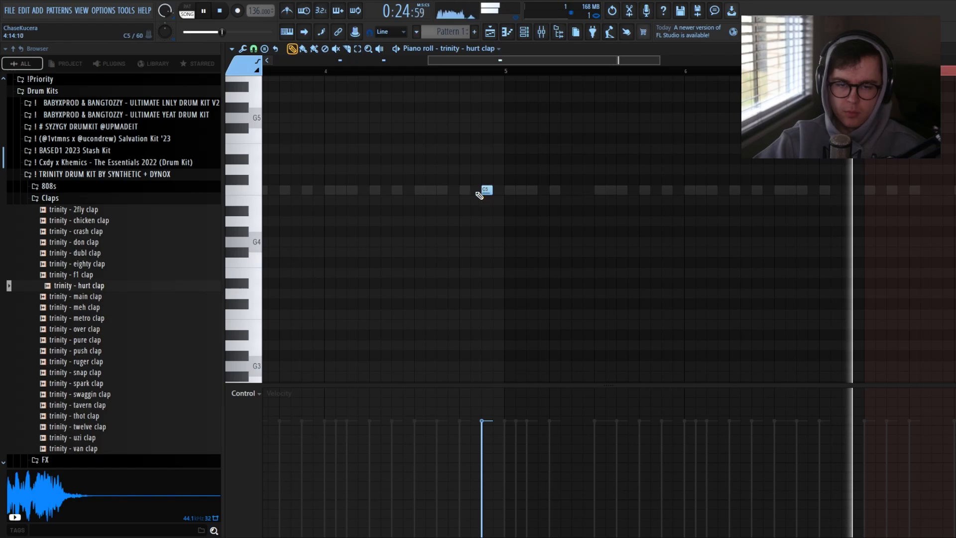
pyautogui.scroll(-3, 481, 194)
pyautogui.moveTo(264, 75); pyautogui.dragTo(497, 75)
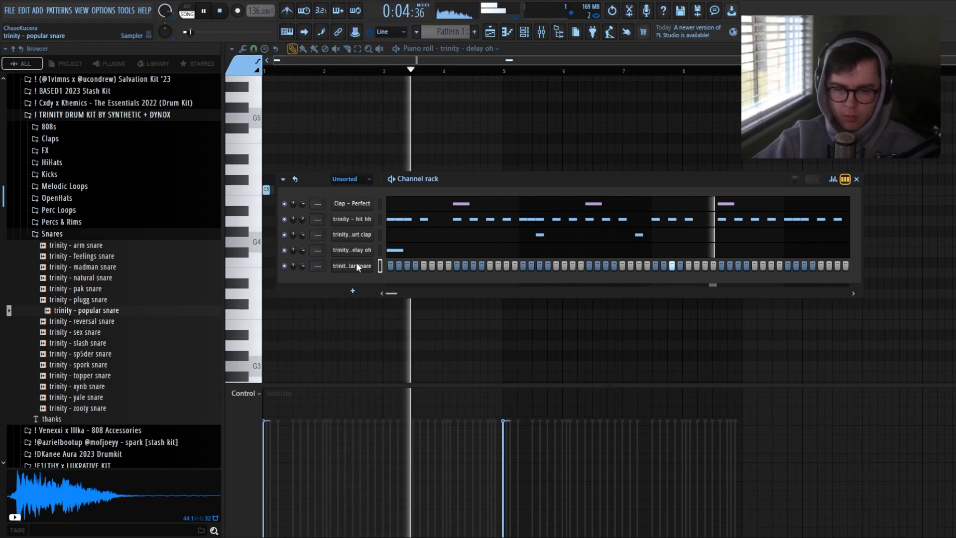
# - Duplicate the trinity - popular snare hit from bars 1 to 4 into bars 5 to 8 and clear the selection
pyautogui.press('F7')
pyautogui.moveTo(384, 73); pyautogui.dragTo(233, 91)
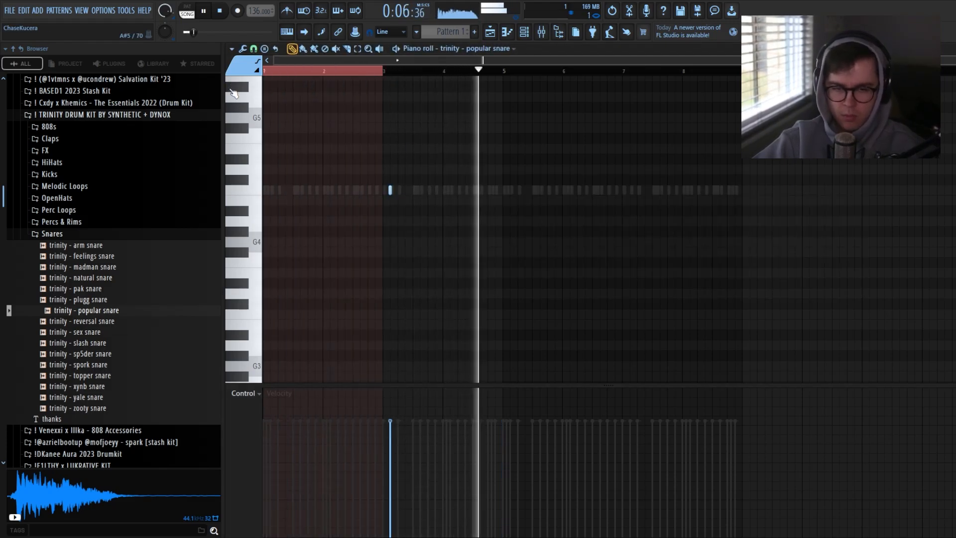
pyautogui.moveTo(503, 72); pyautogui.dragTo(264, 81)
pyautogui.hotkey('ctrl', 'b')
pyautogui.keyDown('ctrl'); pyautogui.click(531, 71); pyautogui.keyUp('ctrl')
pyautogui.scroll(1, 533, 102)
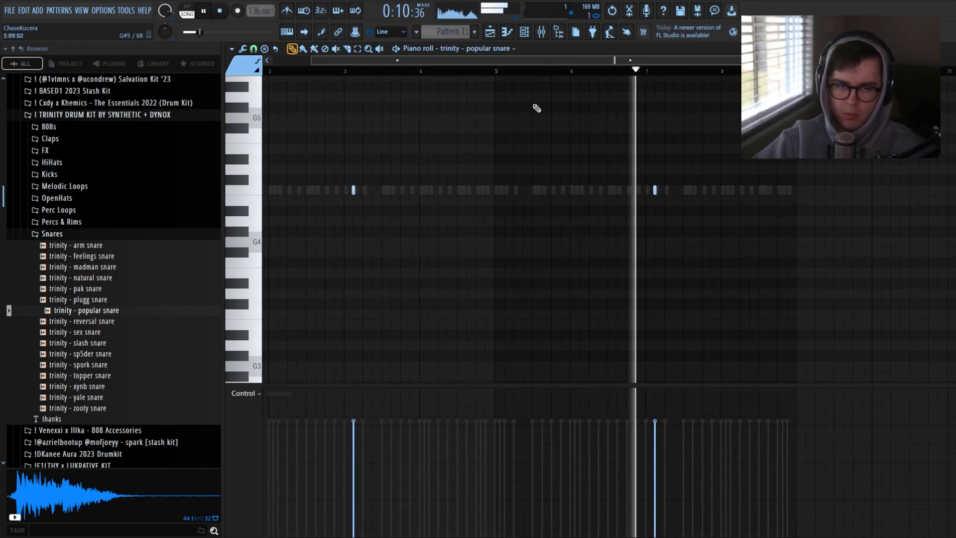
pyautogui.scroll(-1, 536, 109)
# - Audition samples in the Trinity kit's Percs & Rims folder and add trinity - smoove rim as a new channel
pyautogui.press('F6')
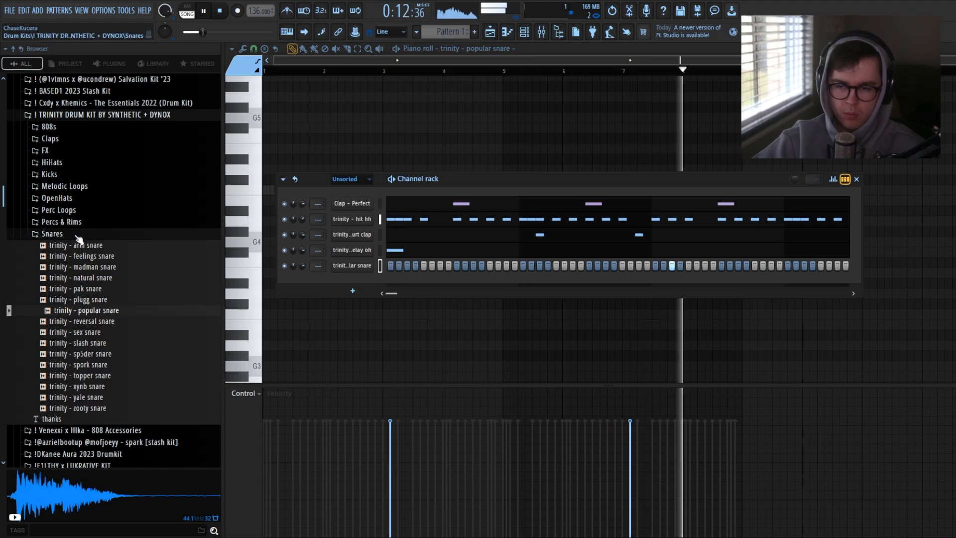
pyautogui.click(59, 221)
pyautogui.click(75, 255)
pyautogui.click(76, 268)
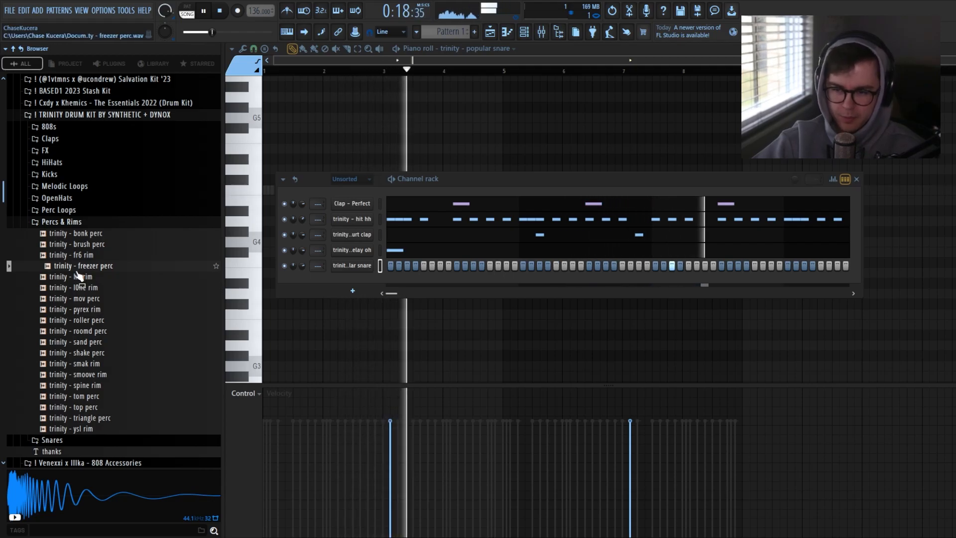
pyautogui.click(82, 298)
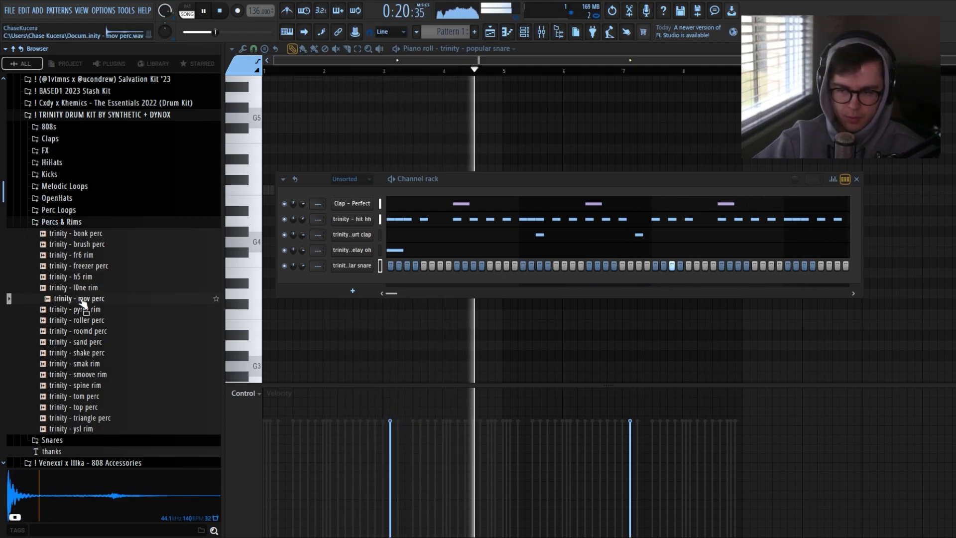
pyautogui.click(84, 309)
pyautogui.click(85, 320)
pyautogui.click(85, 331)
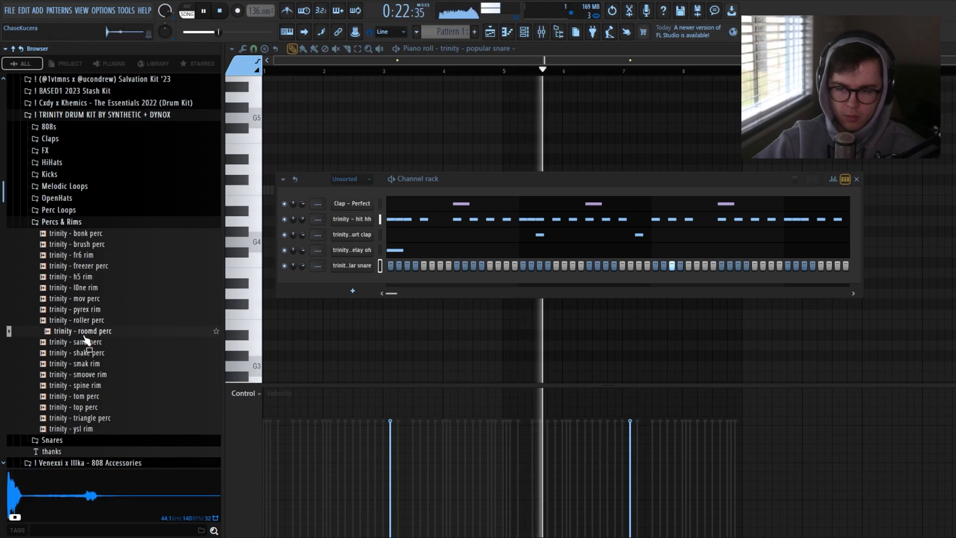
pyautogui.click(85, 342)
pyautogui.moveTo(87, 352); pyautogui.dragTo(346, 283)
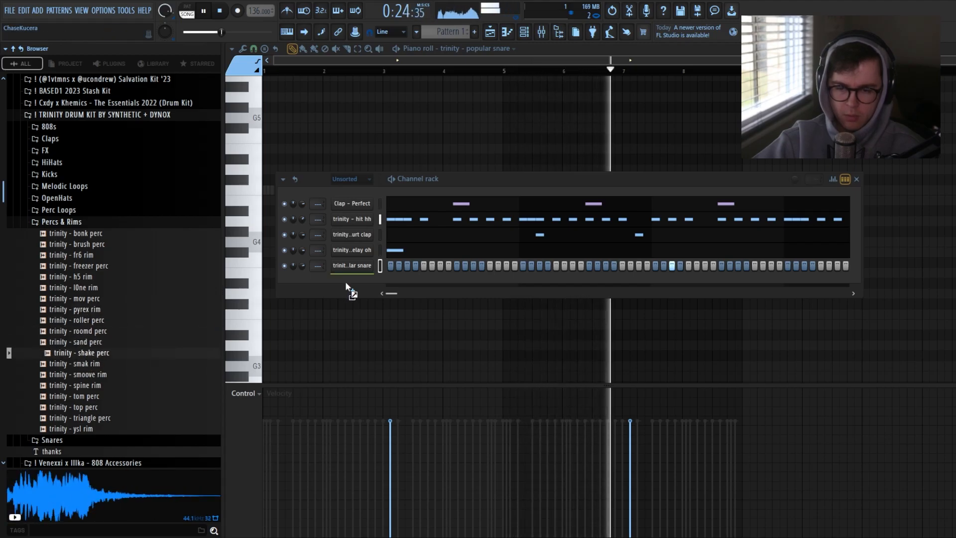
pyautogui.moveTo(84, 375); pyautogui.dragTo(391, 282)
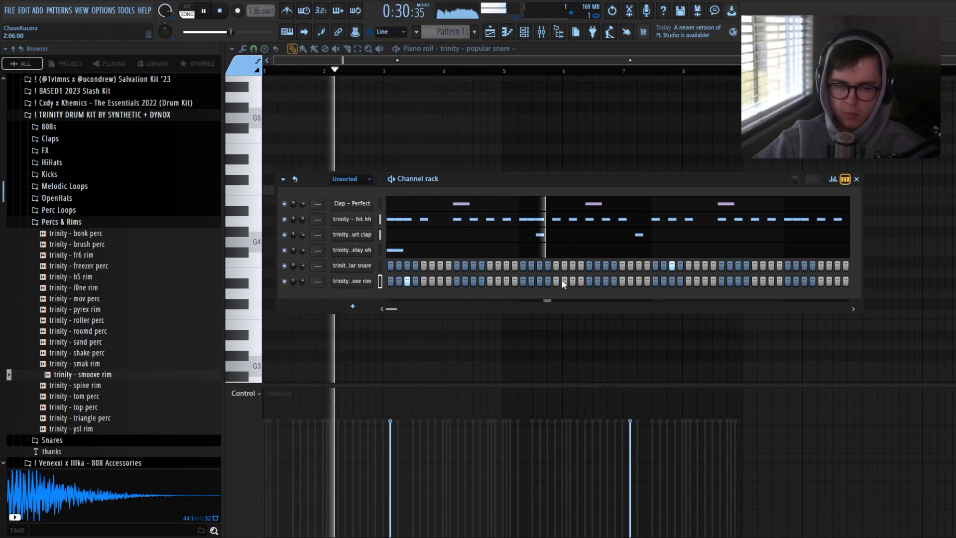
# - Add a second smoove rim hit near the start of bar 4 and duplicate bars 1 to 4 into bars 5 to 8
pyautogui.click(639, 282)
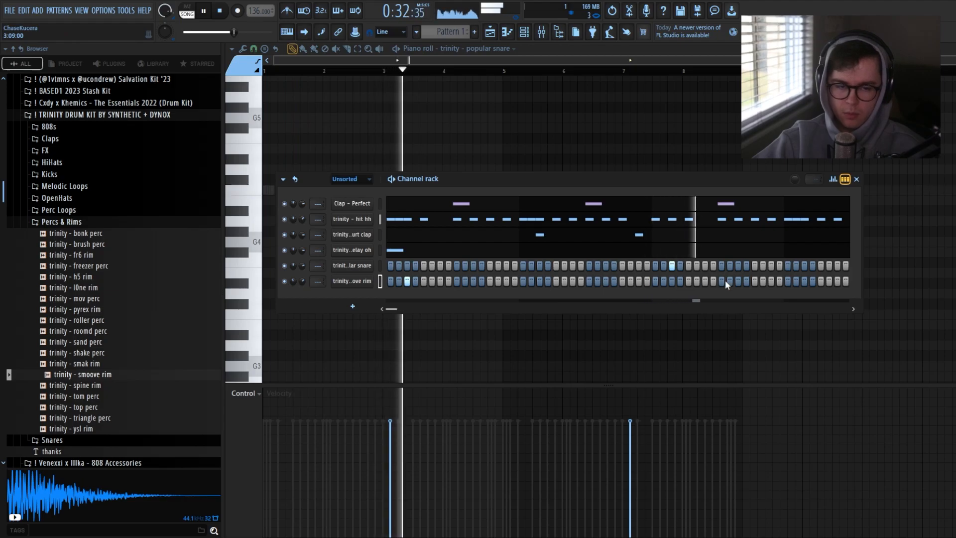
pyautogui.click(771, 281)
pyautogui.press('F7')
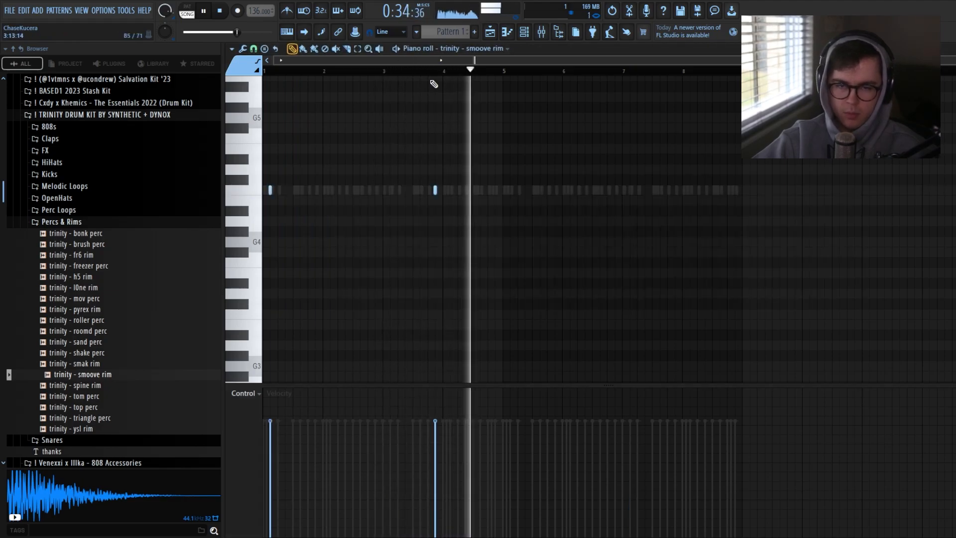
pyautogui.scroll(1, 459, 191)
pyautogui.scroll(-2, 491, 76)
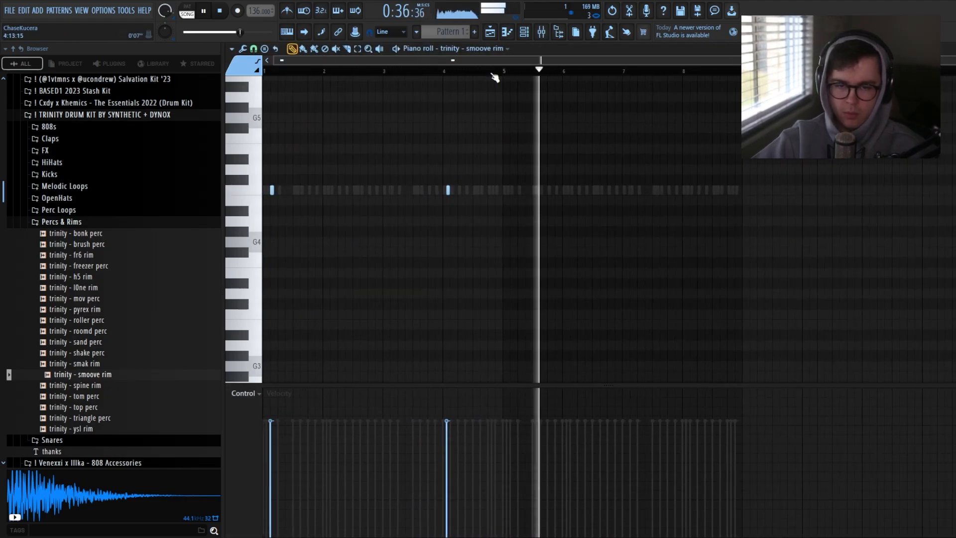
pyautogui.moveTo(508, 73); pyautogui.dragTo(108, 91)
pyautogui.hotkey('ctrl', 'b')
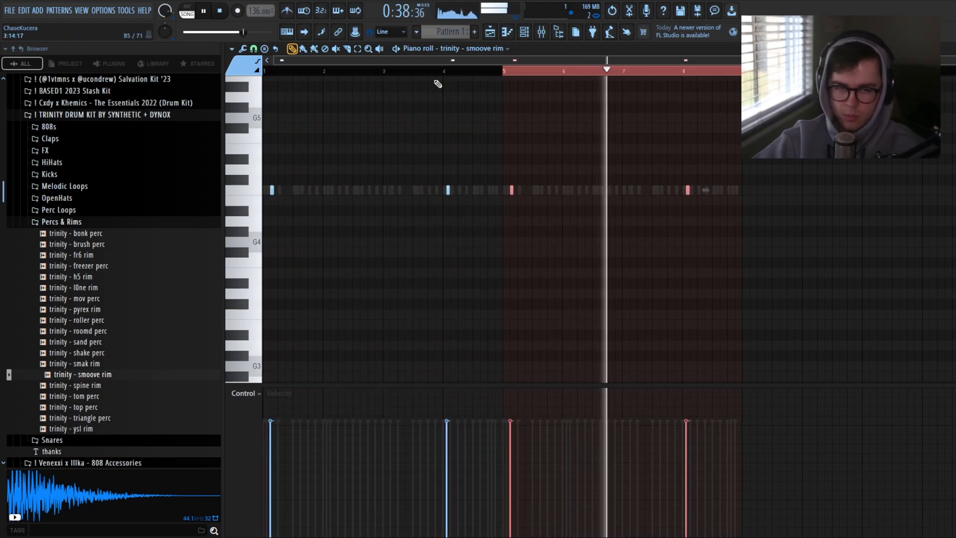
# - Clear the selection of the duplicated smoove rim hits in bars 5 to 8
pyautogui.scroll(4, 557, 79)
pyautogui.scroll(-3, 539, 122)
pyautogui.hotkey('ctrl', 'd')
pyautogui.scroll(2, 544, 136)
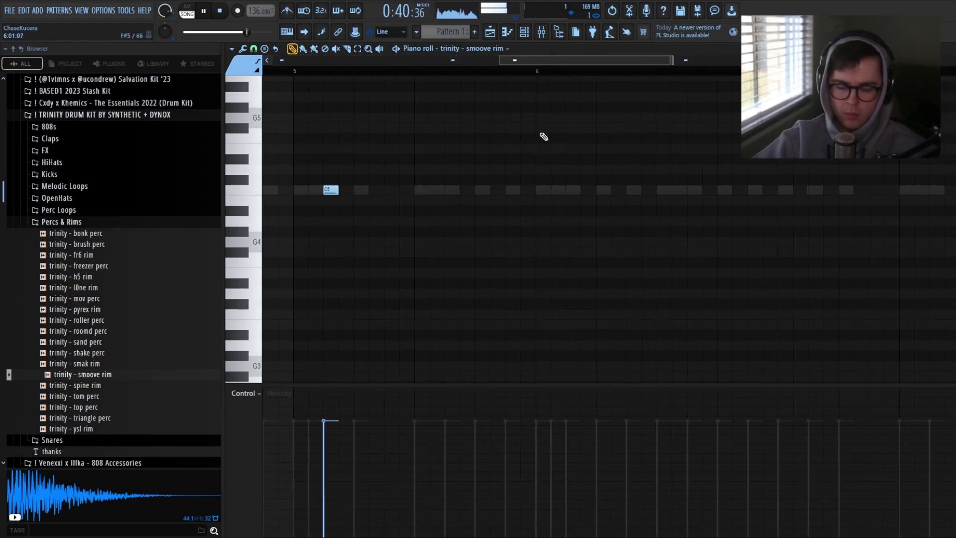
pyautogui.scroll(-2, 544, 137)
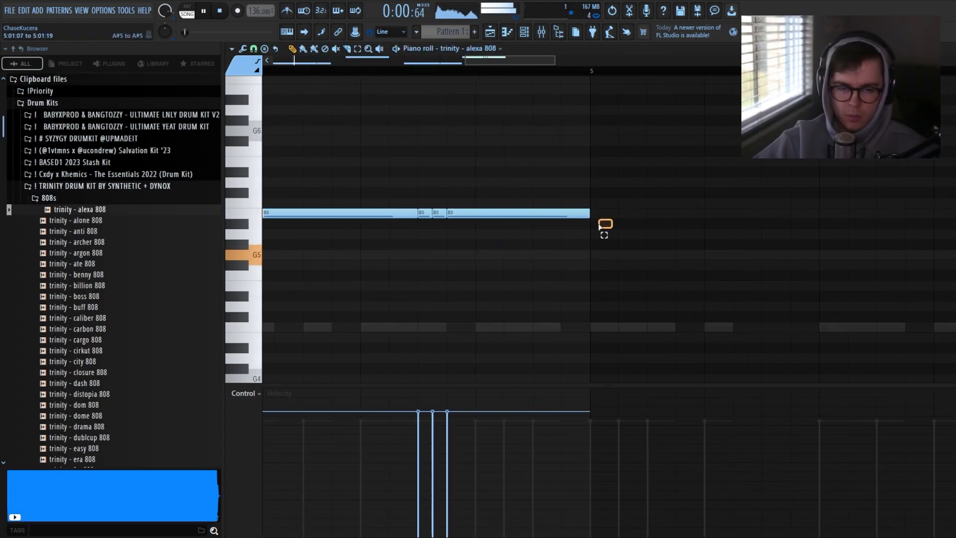
# - Shorten the B5 notes of the alexa 808 line at the end of bar 4 and duplicate bars 1 to 4 into bars 5 to 8
pyautogui.moveTo(604, 226); pyautogui.dragTo(431, 211)
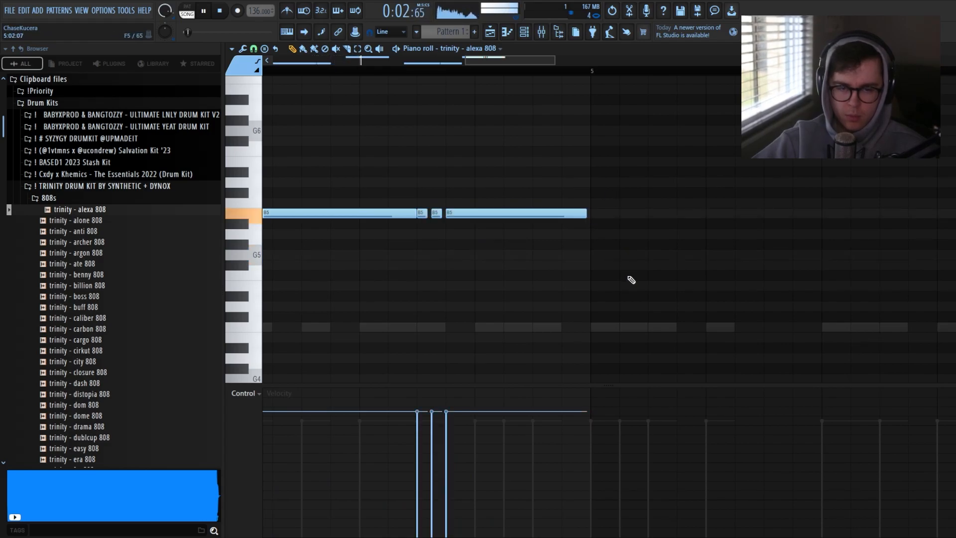
pyautogui.scroll(-5, 629, 279)
pyautogui.moveTo(602, 311); pyautogui.dragTo(262, 137)
pyautogui.moveTo(276, 255)
pyautogui.mouseDown()
pyautogui.moveTo(546, 256)
pyautogui.moveTo(516, 256)
pyautogui.mouseUp()
pyautogui.keyDown('ctrl'); pyautogui.click(527, 225); pyautogui.keyUp('ctrl')
pyautogui.scroll(3, 527, 225)
pyautogui.scroll(-3, 527, 225)
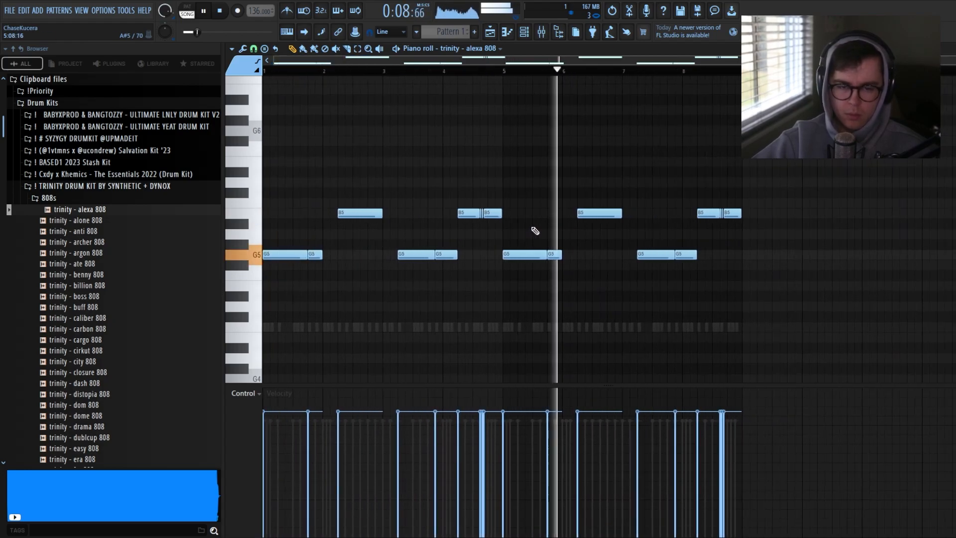
# - Audition the neighbouring Trinity 808s and swap the channel's sample for trinity - archer 808
pyautogui.click(78, 232)
pyautogui.click(82, 243)
pyautogui.click(83, 244)
# - Move all B5 notes of the 808 line down one octave to B4 and clear the selection
pyautogui.scroll(1, 452, 152)
pyautogui.scroll(-1, 455, 153)
pyautogui.moveTo(792, 226); pyautogui.dragTo(329, 193)
pyautogui.hotkey('ctrl', 'Down')
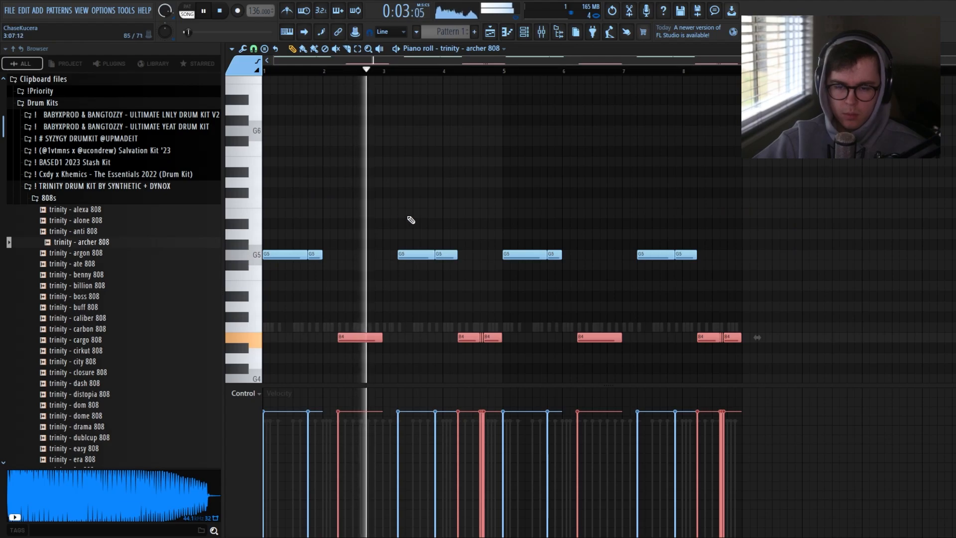
pyautogui.hotkey('ctrl', 'd')
# - Raise the velocity of all 808 notes to maximum and swap the channel's sample for trinity - argon 808
pyautogui.hotkey('ctrl', 'a')
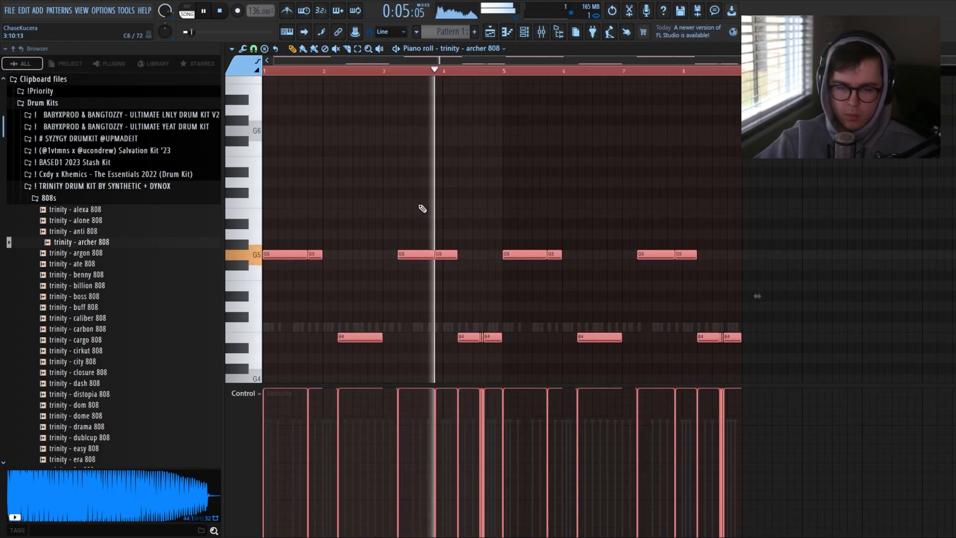
pyautogui.scroll(3, 406, 220)
pyautogui.hotkey('ctrl', 'd')
pyautogui.scroll(-4, 493, 175)
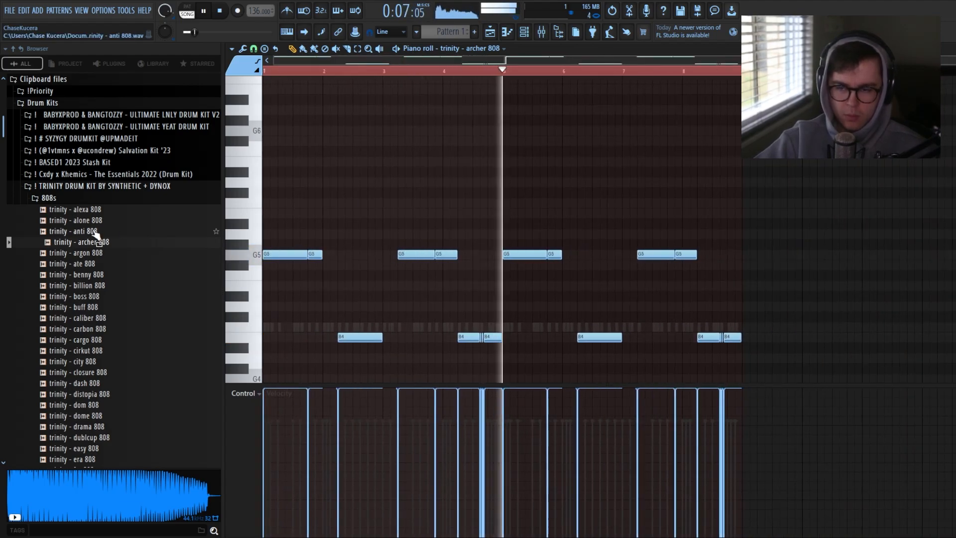
pyautogui.middleClick(87, 256)
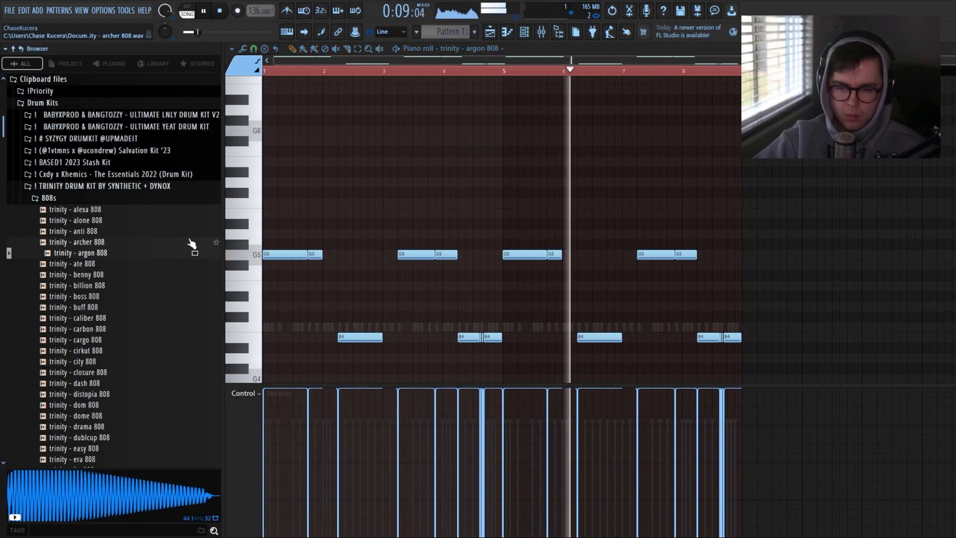
# - Cut the low end of the melody loop's mixer track with Fruity parametric EQ 2, band 1 at about 86 Hz
pyautogui.press('F5')
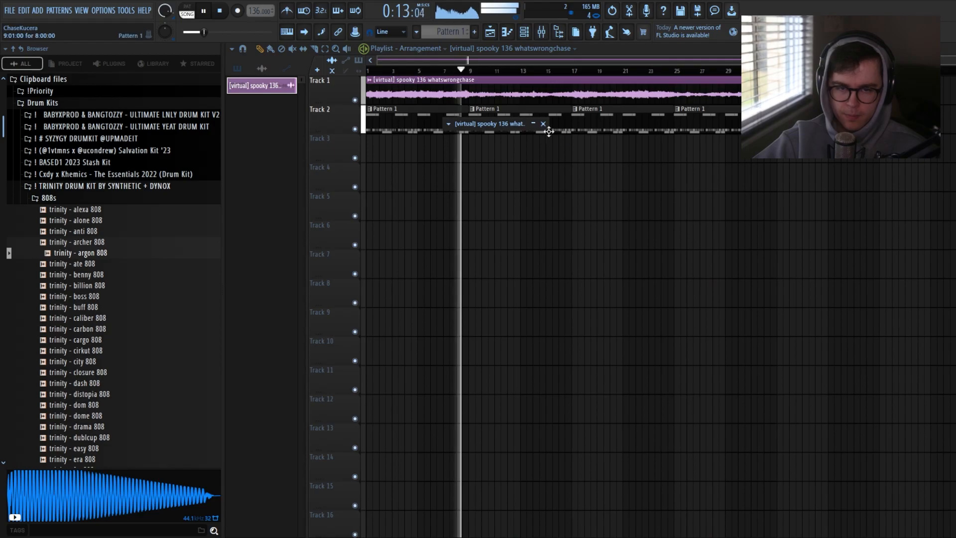
pyautogui.click(533, 124)
pyautogui.press('F9')
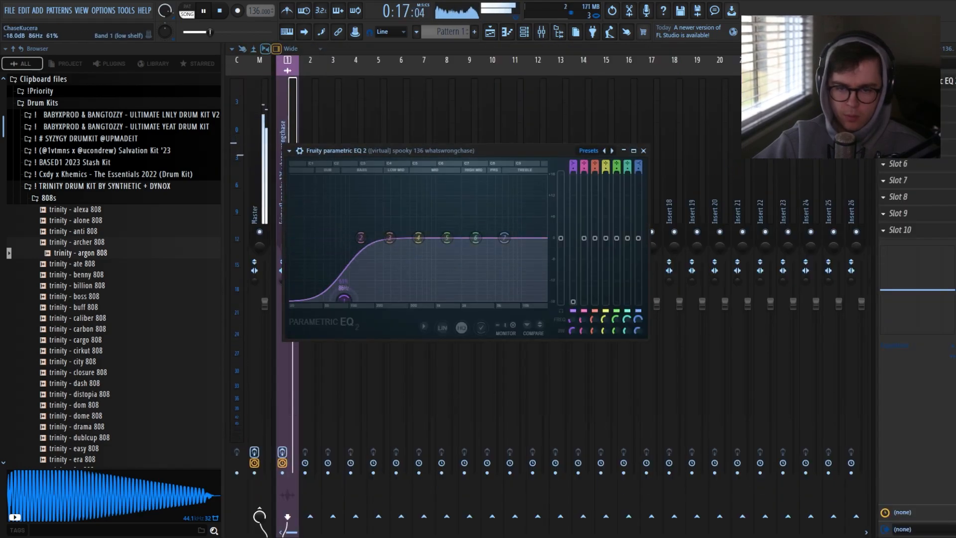
pyautogui.click(644, 150)
# - Show all channels in the channel rack and move the melody loop's channel to the top
pyautogui.press('F6')
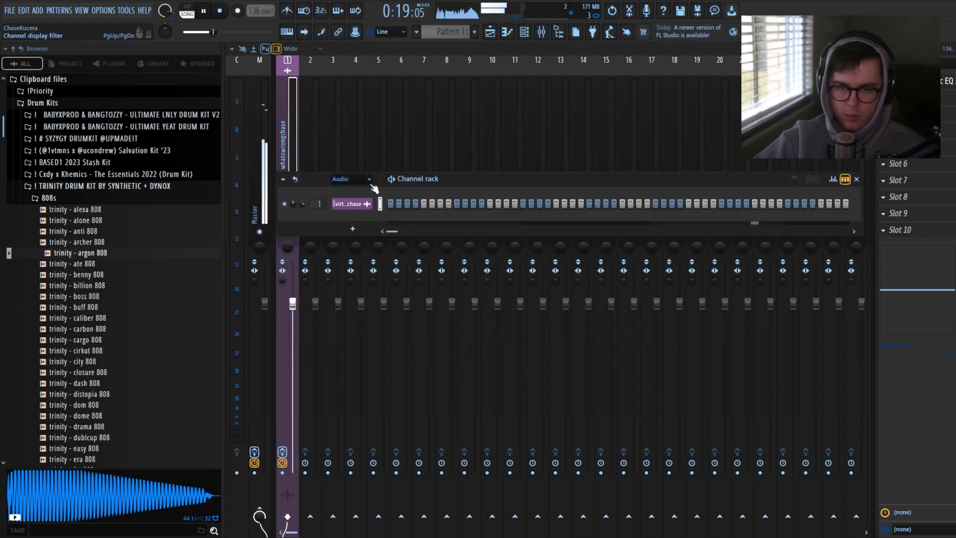
pyautogui.click(490, 34)
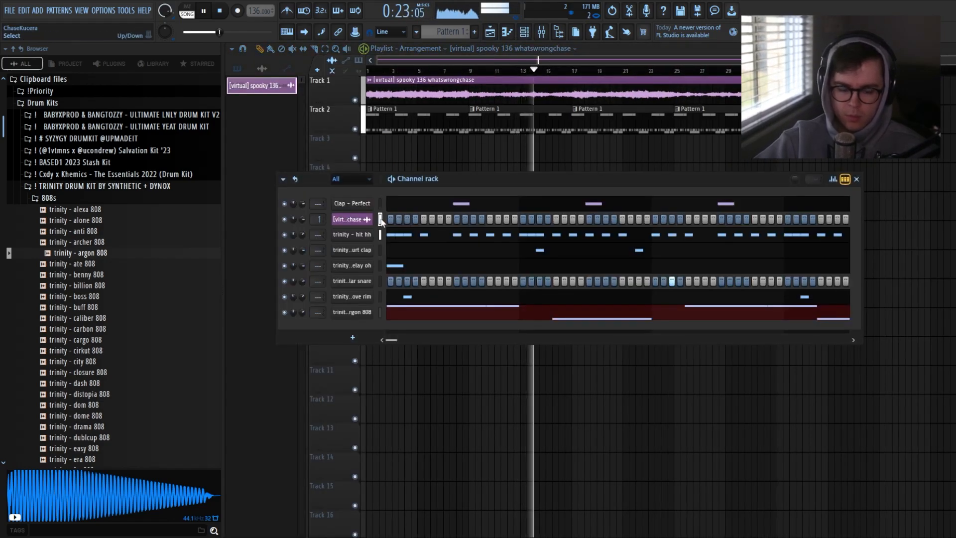
pyautogui.hotkey('alt', 'Up')
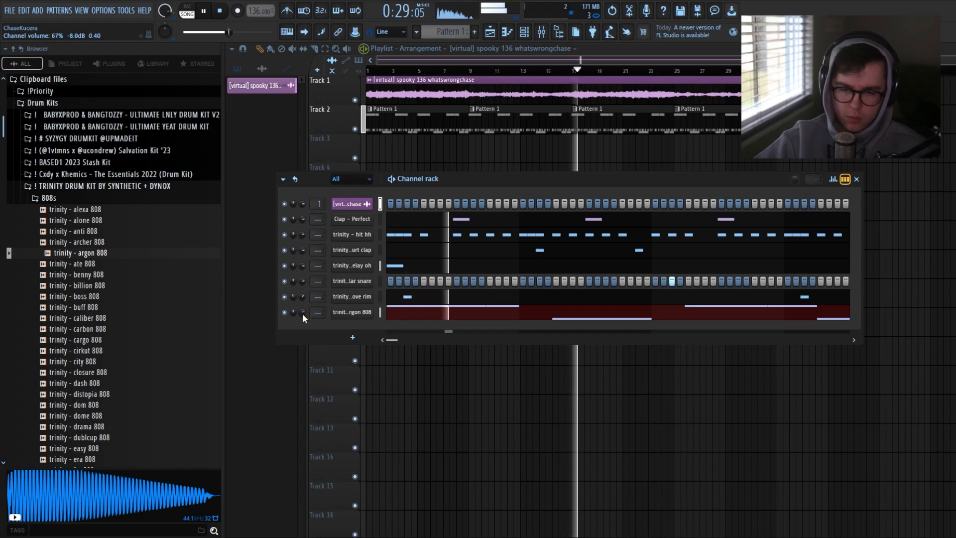
# - Route the selected channels to mixer inserts, starting at Insert 2
pyautogui.click(544, 34)
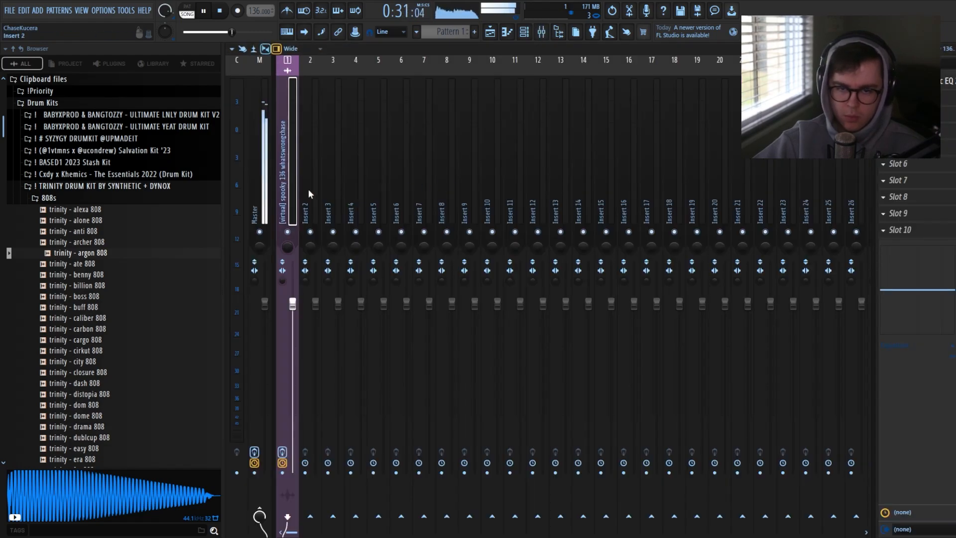
pyautogui.hotkey('ctrl', 'l')
pyautogui.click(456, 277)
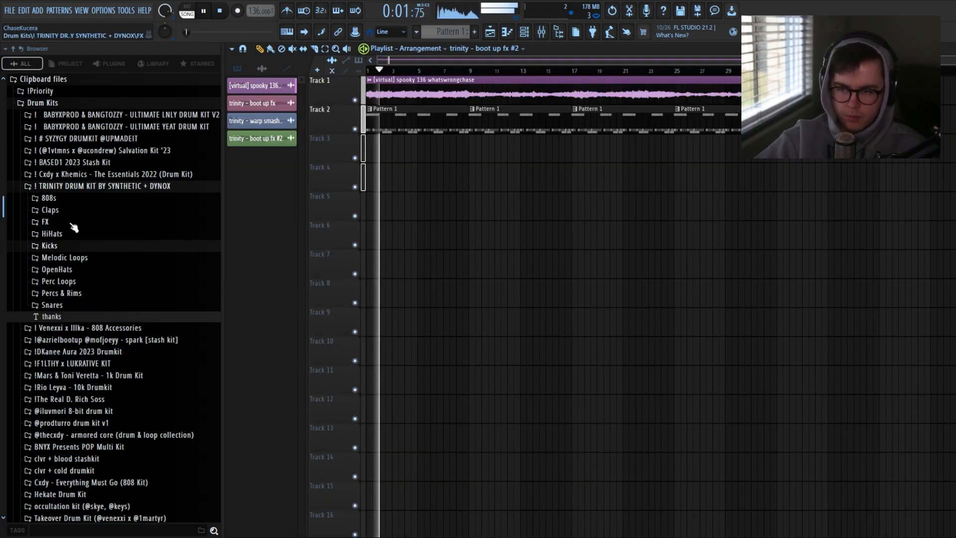
# - Collapse the Trinity and Drum Kits folders and open the 2k Stash Kit inside My Kits
pyautogui.scroll(3, 74, 228)
pyautogui.click(65, 251)
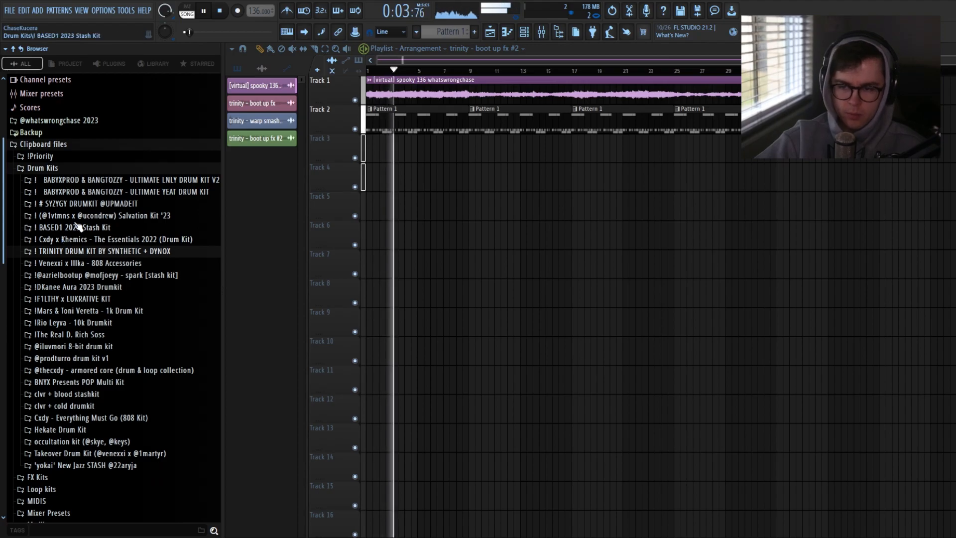
pyautogui.click(42, 168)
pyautogui.click(46, 279)
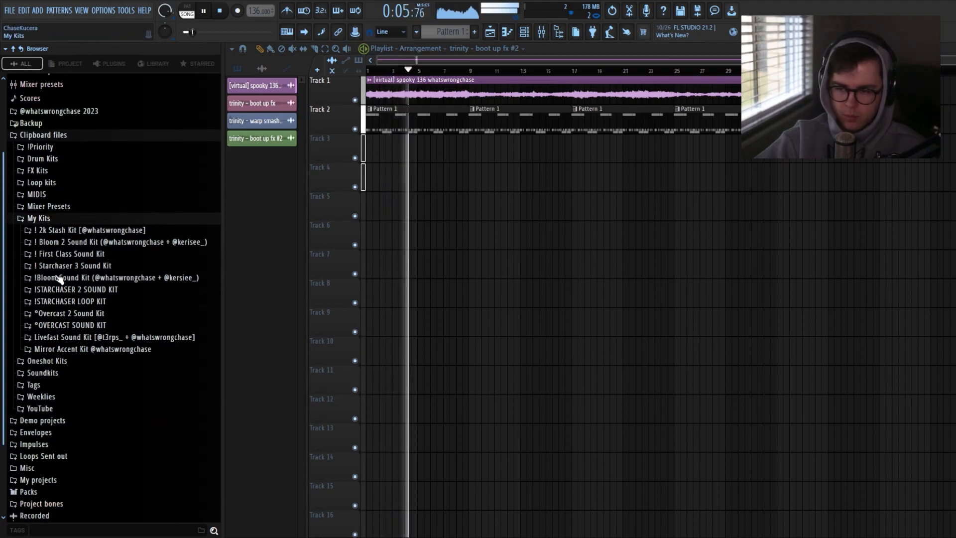
pyautogui.click(61, 228)
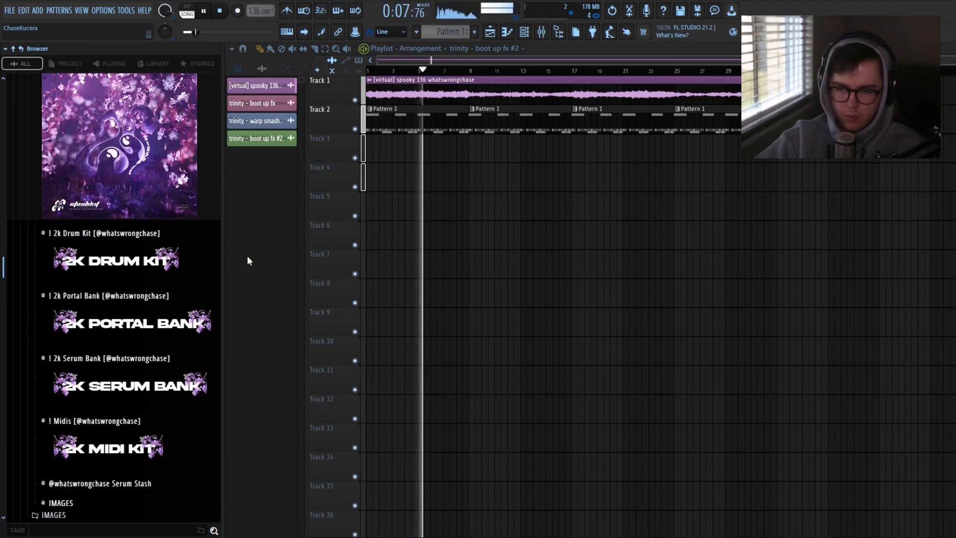
# - Expand the 2k Drum Kit and list the effect samples in its Fx folder
pyautogui.scroll(-2, 137, 260)
pyautogui.click(105, 194)
pyautogui.scroll(-2, 101, 232)
pyautogui.scroll(2, 95, 237)
pyautogui.click(60, 258)
pyautogui.scroll(-1, 103, 261)
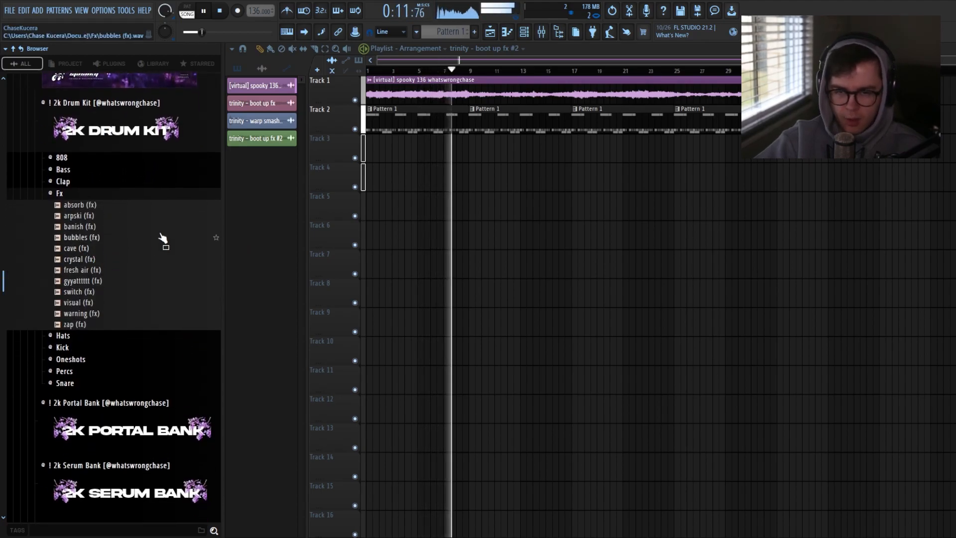
pyautogui.scroll(1, 97, 229)
pyautogui.scroll(-1, 98, 255)
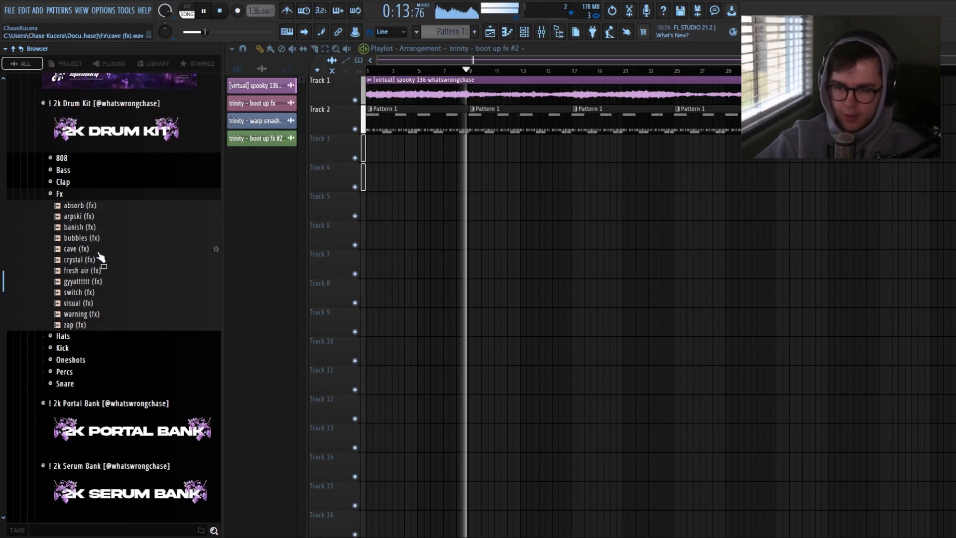
# - Add the arpski (fx) sample to Track 3, lower its volume slightly and move the clip to bar 13
pyautogui.click(79, 217)
pyautogui.moveTo(77, 222); pyautogui.dragTo(468, 147)
pyautogui.scroll(2, 520, 144)
pyautogui.doubleClick(520, 144)
pyautogui.moveTo(512, 182); pyautogui.dragTo(513, 186)
pyautogui.moveTo(521, 147); pyautogui.dragTo(632, 148)
pyautogui.scroll(-3, 632, 148)
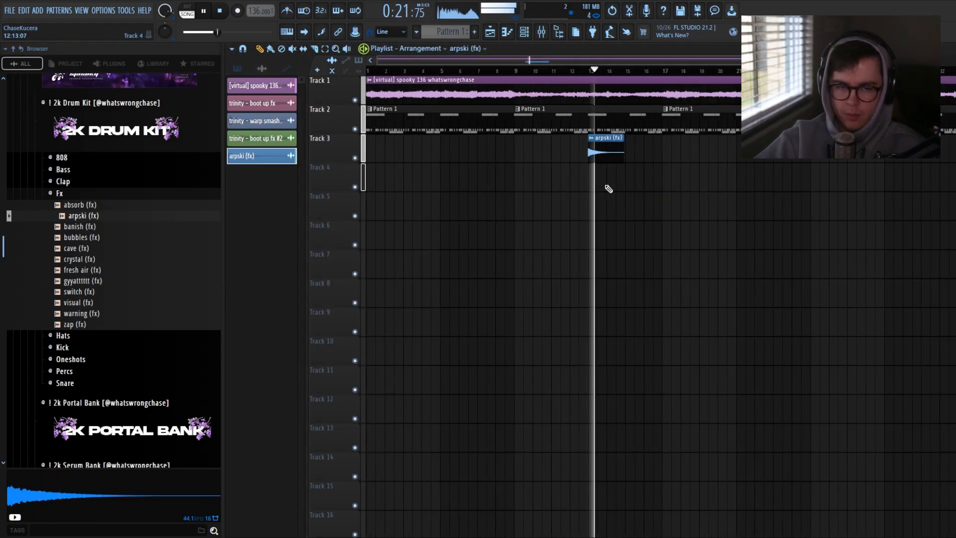
# - Check the arpski (fx) clip's settings and place its clips on Track 3 at bars 5 and 21
pyautogui.doubleClick(583, 146)
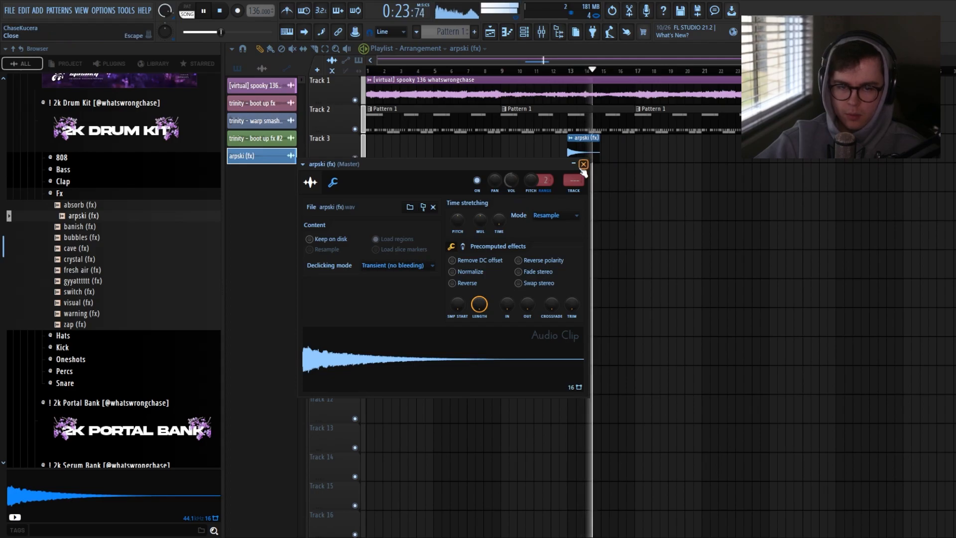
pyautogui.click(583, 163)
pyautogui.hscroll(2, 595, 179)
pyautogui.scroll(-2, 511, 154)
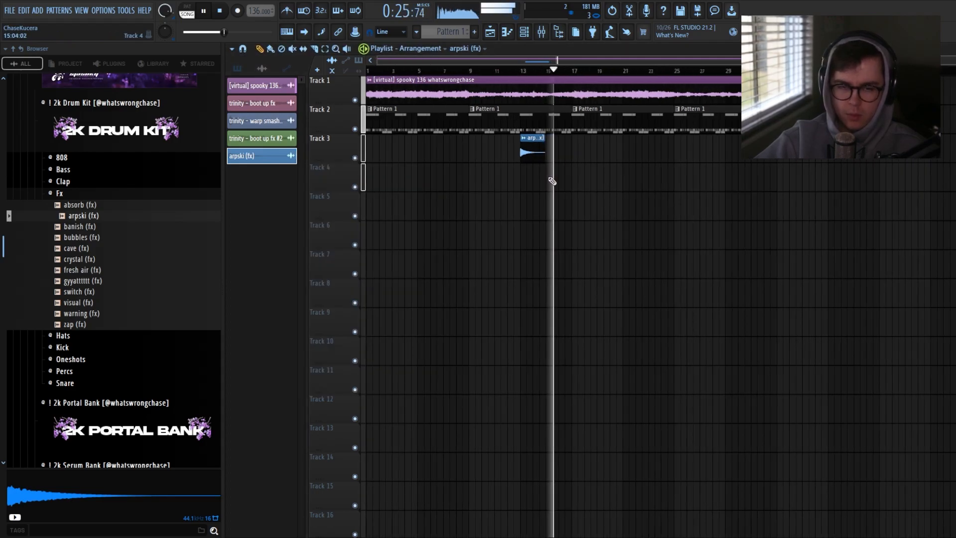
pyautogui.moveTo(458, 149); pyautogui.dragTo(433, 149)
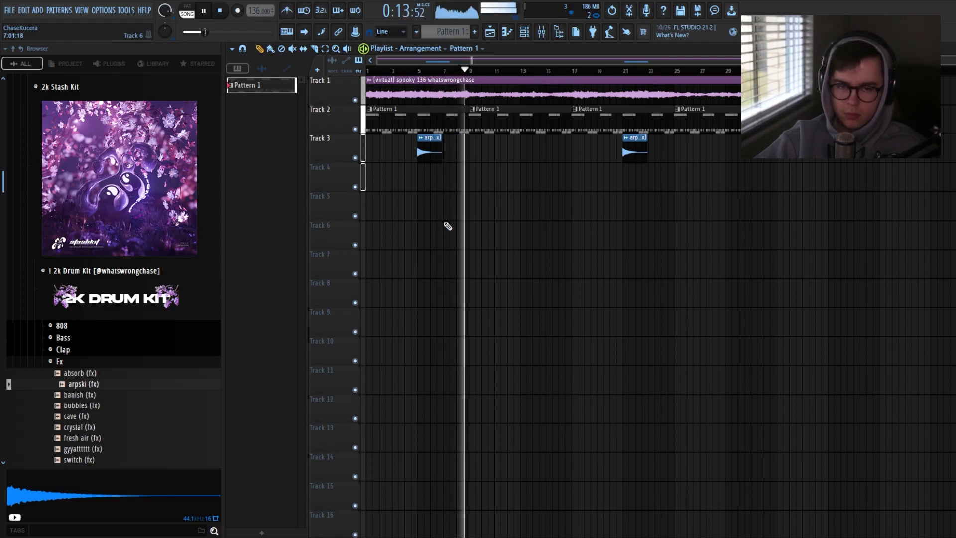
# - Stop playback and split Pattern 1 into separate patterns by channel
pyautogui.press('space')
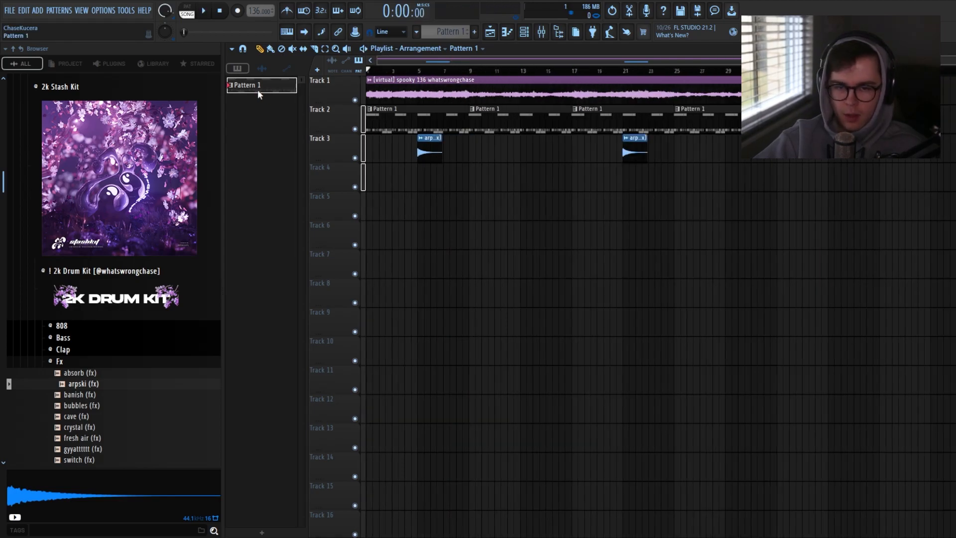
pyautogui.click(291, 257)
pyautogui.scroll(3, 506, 214)
pyautogui.scroll(-3, 473, 215)
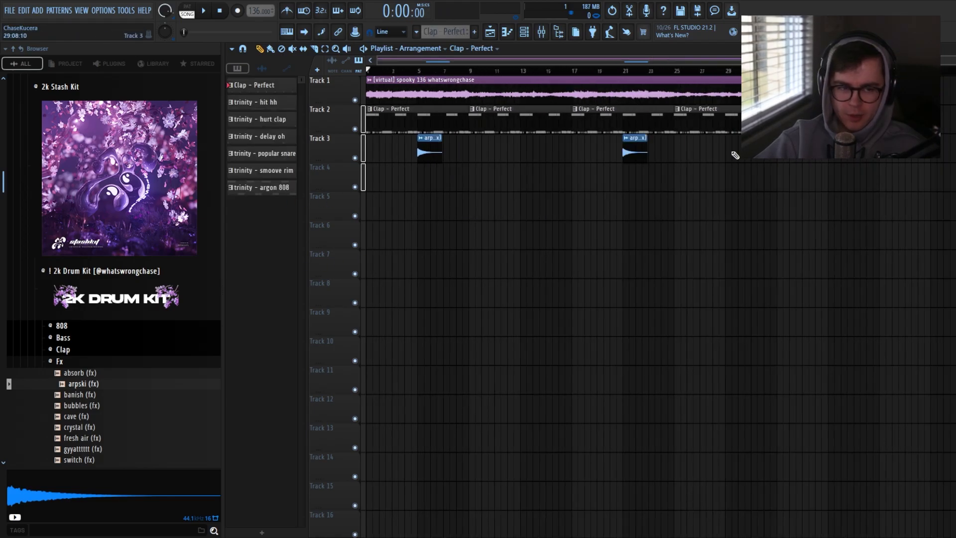
# - Move the arpski (fx) clips to Track 9 and lay the split patterns out on Tracks 2 to 8 from bar 1
pyautogui.moveTo(432, 138); pyautogui.dragTo(432, 322)
pyautogui.keyDown('ctrl'); pyautogui.click(456, 258); pyautogui.keyUp('ctrl')
pyautogui.rightClick(717, 116)
pyautogui.click(239, 71)
pyautogui.moveTo(239, 71); pyautogui.dragTo(452, 192)
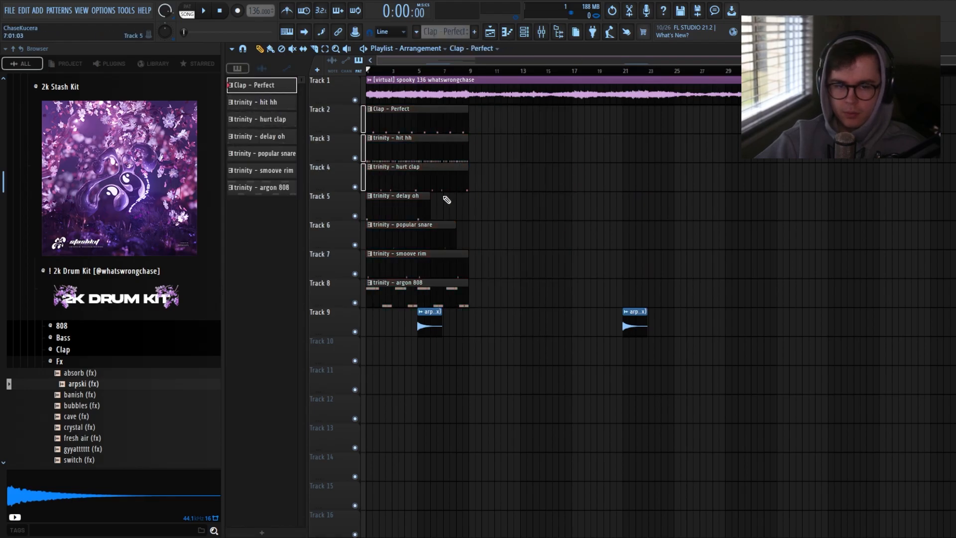
# - Delete the arpski (fx) clip at bar 21, then duplicate the first eight bars of Tracks 2 to 9 three times and play the arrangement
pyautogui.rightClick(624, 315)
pyautogui.moveTo(549, 384); pyautogui.dragTo(320, 124)
pyautogui.hotkey('ctrl', 'b')
pyautogui.hotkey('ctrl', 'b')
pyautogui.hotkey('ctrl', 'b')
pyautogui.scroll(3, 444, 363)
pyautogui.press('space')
pyautogui.keyDown('ctrl'); pyautogui.click(444, 362); pyautogui.keyUp('ctrl')
pyautogui.scroll(-3, 444, 363)
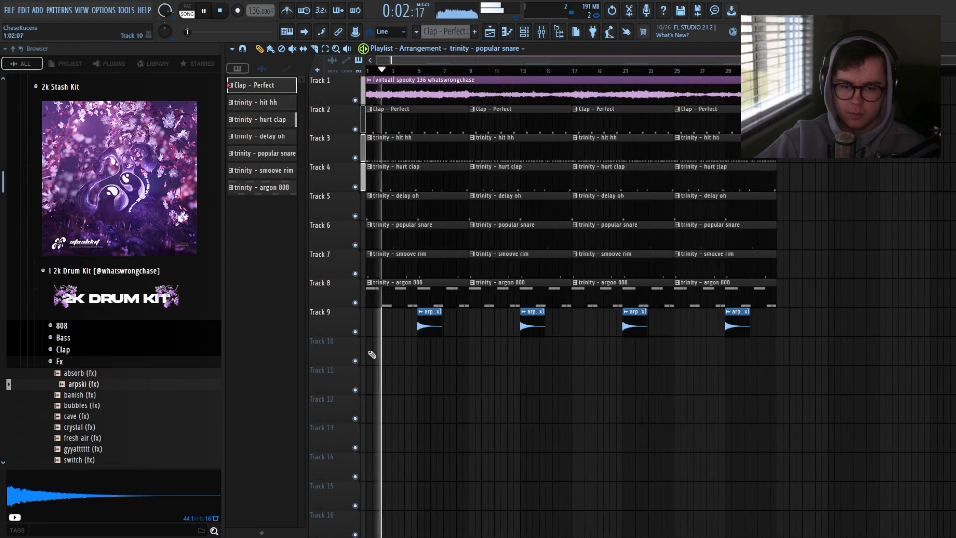
# - Trim the second block's clap and hi-hat clips to start around bar 10.5, the other drums around bar 11, and delete the arpski (fx) clip at bar 13
pyautogui.scroll(4, 486, 326)
pyautogui.moveTo(597, 383); pyautogui.dragTo(523, 123)
pyautogui.moveTo(498, 160); pyautogui.dragTo(541, 122)
pyautogui.moveTo(524, 127); pyautogui.dragTo(503, 128)
pyautogui.keyDown('ctrl'); pyautogui.click(473, 351); pyautogui.keyUp('ctrl')
pyautogui.scroll(-3, 473, 351)
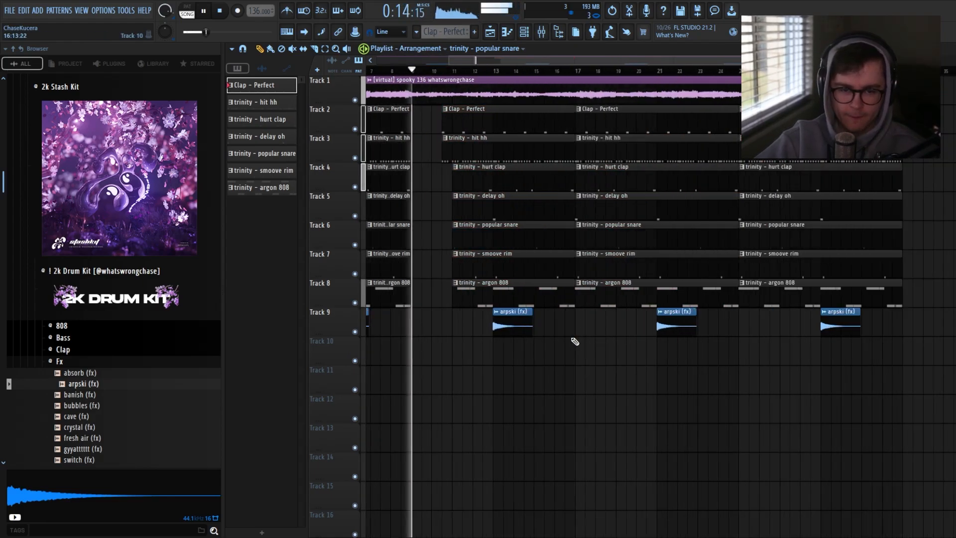
pyautogui.scroll(-1, 570, 342)
pyautogui.rightClick(542, 327)
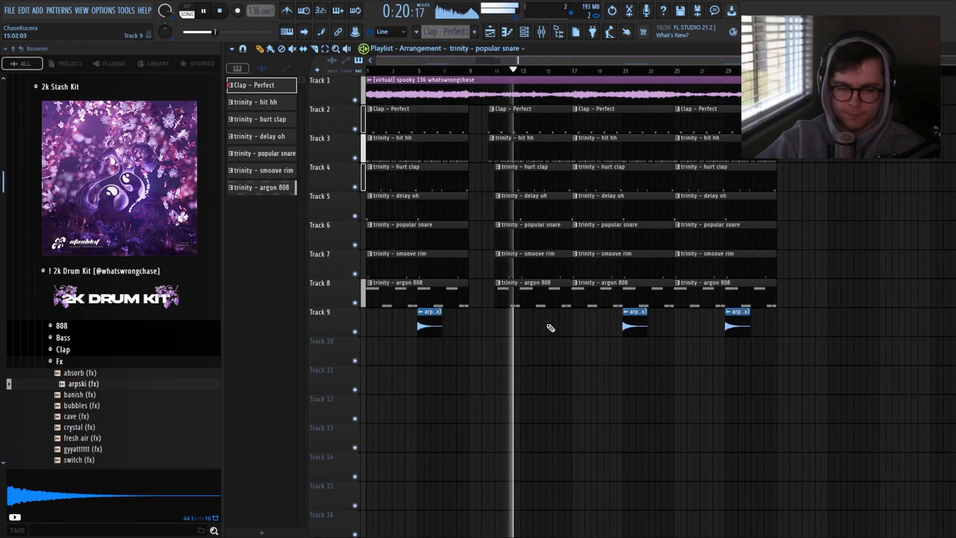
# - Trim the ends of the second block's clips on Tracks 2 to 8 to about a quarter bar before bar 17
pyautogui.scroll(4, 584, 325)
pyautogui.moveTo(560, 333); pyautogui.dragTo(564, 111)
pyautogui.keyDown('ctrl'); pyautogui.click(581, 344); pyautogui.keyUp('ctrl')
pyautogui.scroll(-4, 586, 344)
pyautogui.scroll(1, 588, 346)
pyautogui.scroll(-1, 588, 346)
pyautogui.scroll(4, 573, 319)
pyautogui.moveTo(570, 326); pyautogui.dragTo(543, 121)
pyautogui.moveTo(577, 122); pyautogui.dragTo(566, 122)
pyautogui.keyDown('ctrl'); pyautogui.click(584, 359); pyautogui.keyUp('ctrl')
pyautogui.scroll(-3, 587, 368)
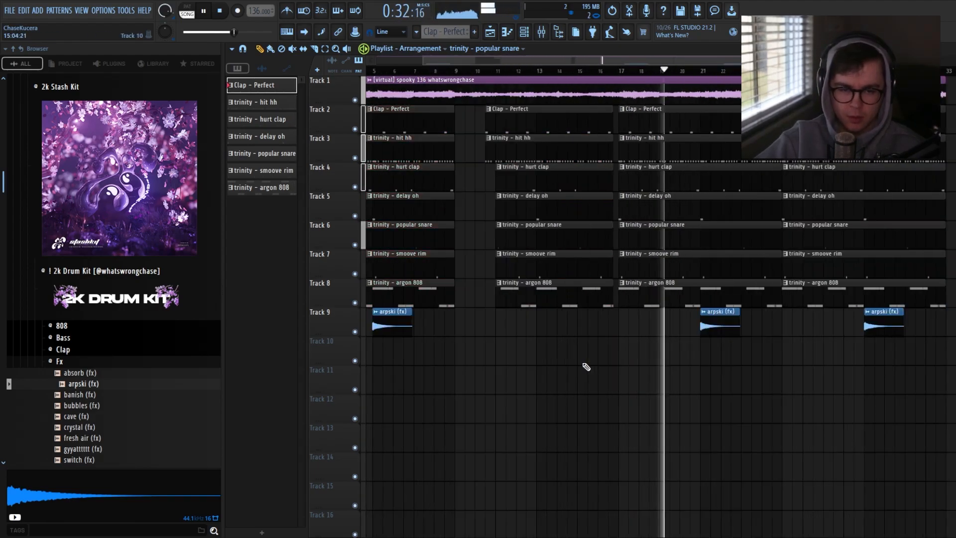
# - Delete the arpski (fx) clips at bars 21 and 29 on Track 9
pyautogui.scroll(-2, 788, 335)
pyautogui.rightClick(697, 324)
pyautogui.rightClick(817, 323)
pyautogui.scroll(1, 894, 316)
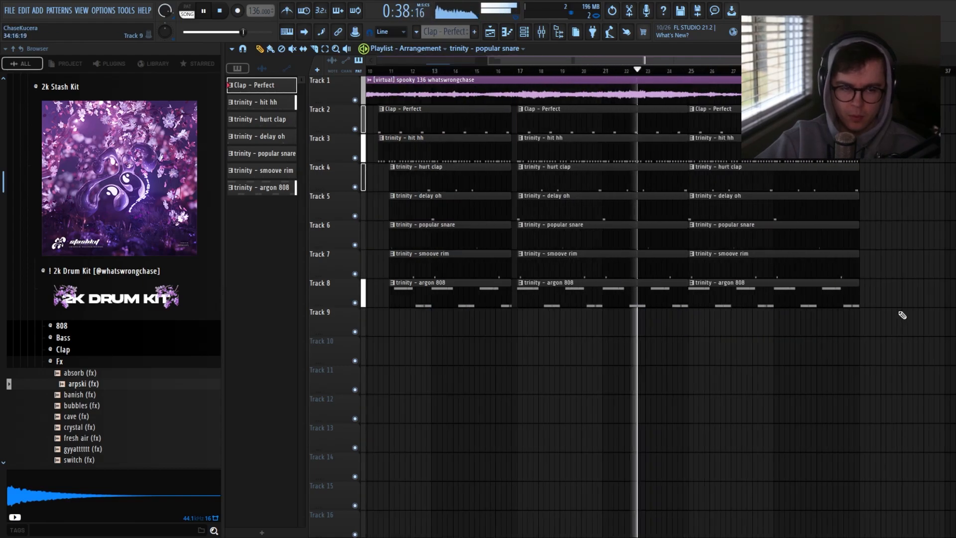
# - Delete the popular snare, smoove rim and hurt clap clips in the last block from bar 25
pyautogui.scroll(2, 899, 314)
pyautogui.rightClick(632, 242)
pyautogui.rightClick(637, 261)
pyautogui.scroll(-1, 679, 251)
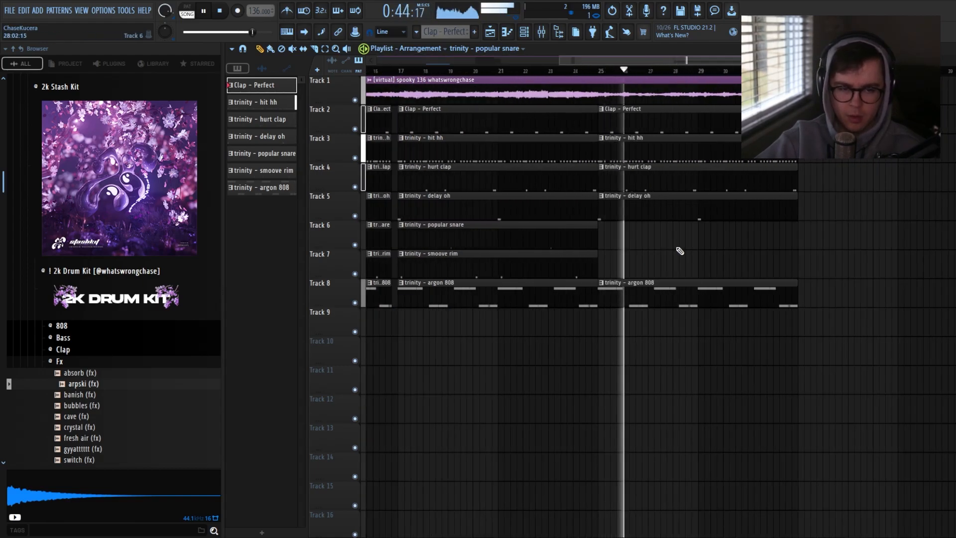
pyautogui.rightClick(681, 184)
pyautogui.scroll(-2, 715, 248)
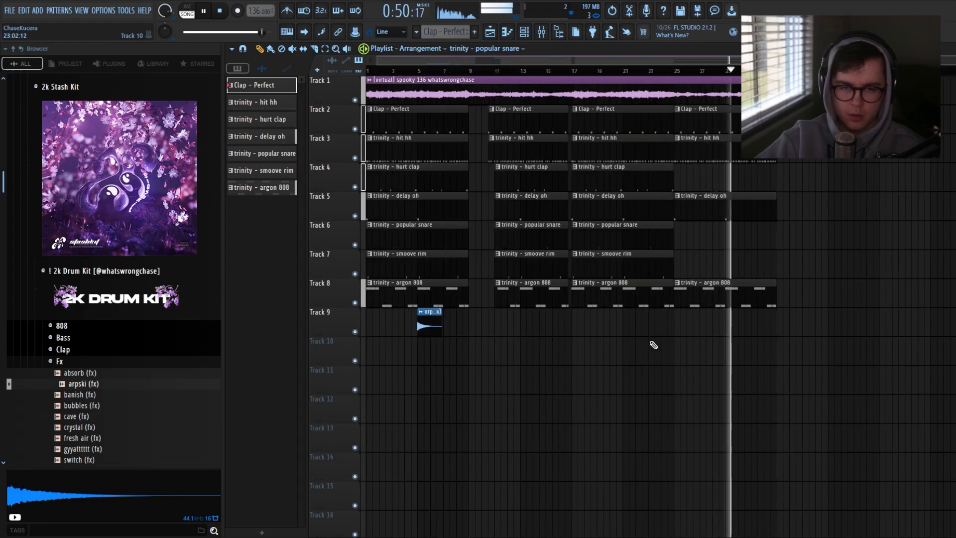
pyautogui.scroll(1, 842, 176)
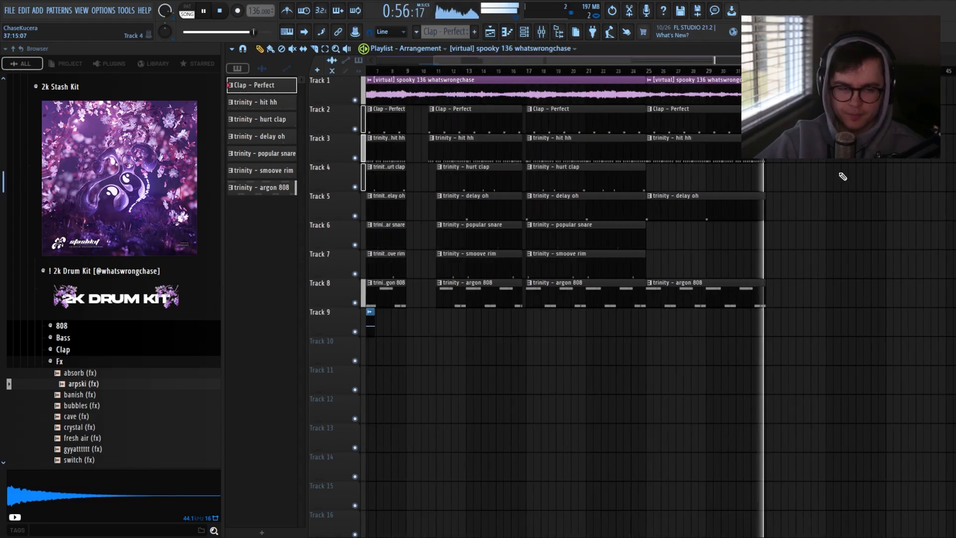
# - Duplicate the whole arrangement on all tracks twice so the copies follow end to end from bars 41 and 81
pyautogui.scroll(-1, 842, 176)
pyautogui.hotkey('ctrl', 'a')
pyautogui.hotkey('ctrl', 'b')
pyautogui.scroll(-1, 896, 100)
pyautogui.hotkey('ctrl', 'b')
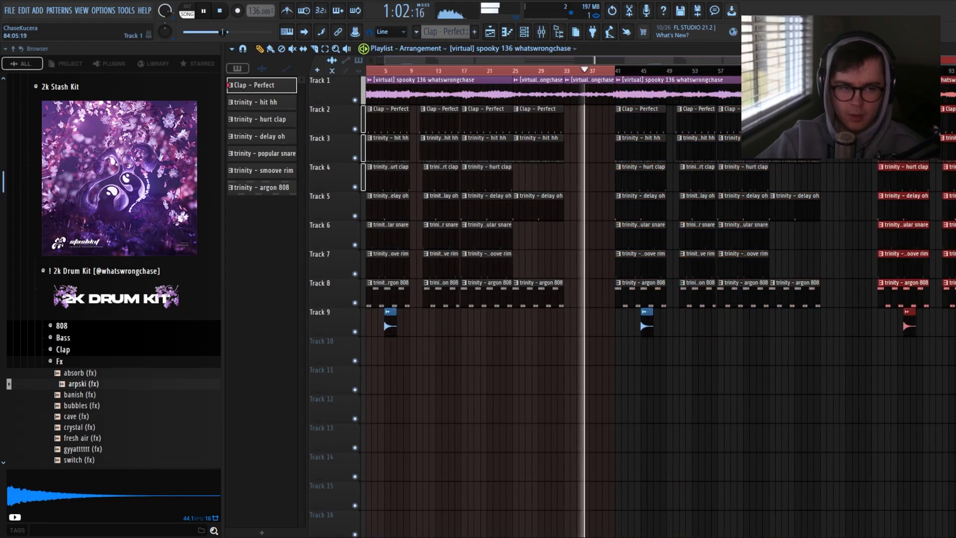
# - Fade out the final spooky melody clip on Track 1 over about 13.5 seconds at the arrangement's end
pyautogui.scroll(1, 906, 92)
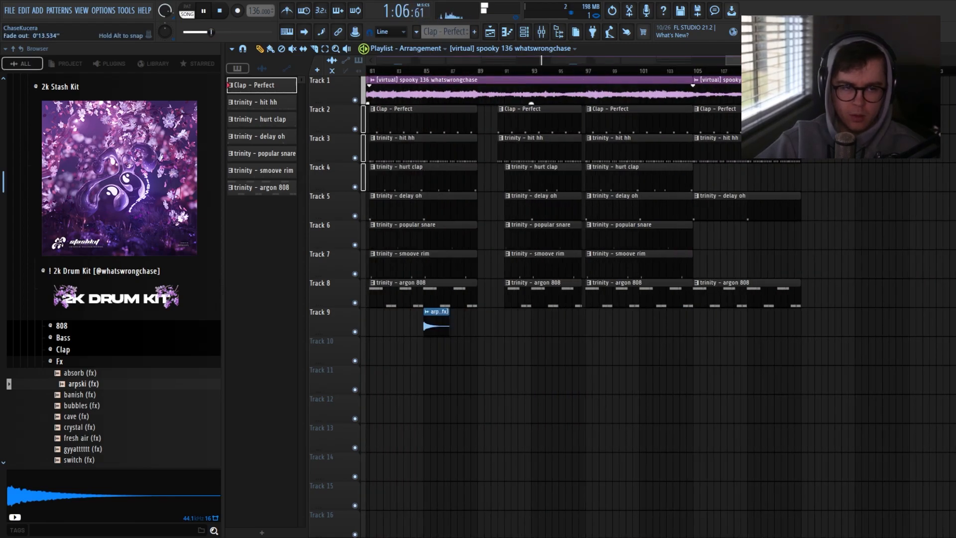
pyautogui.scroll(-1, 657, 198)
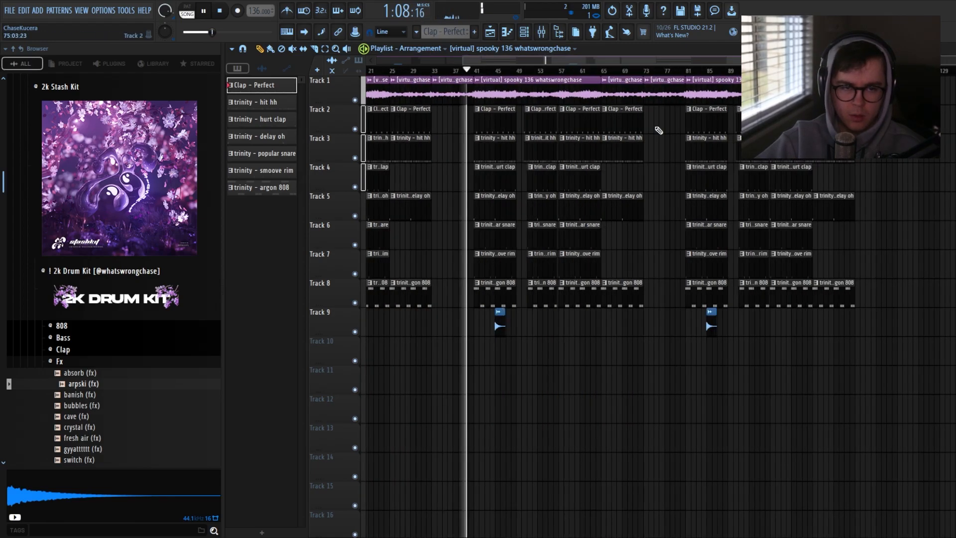
pyautogui.scroll(-1, 662, 250)
pyautogui.scroll(1, 404, 355)
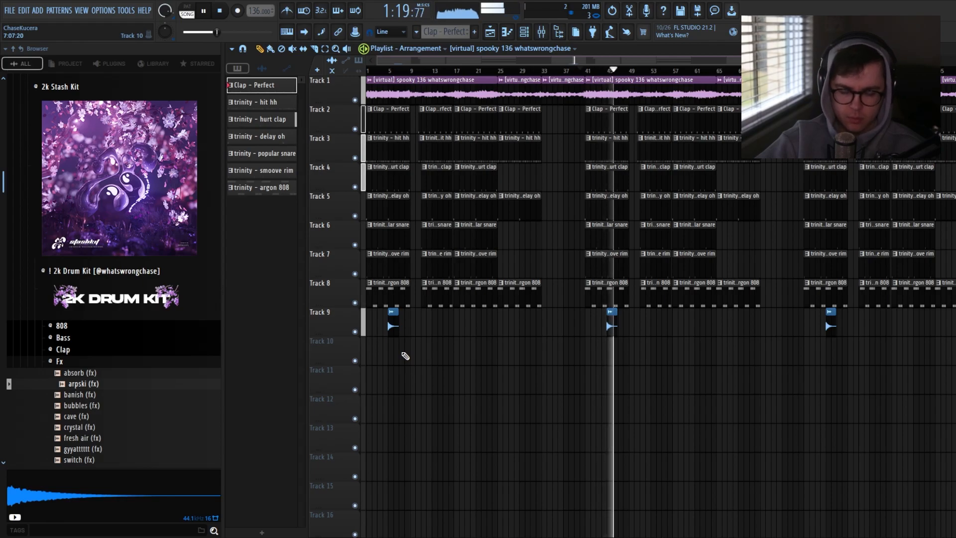
# - Stop the current playback and play the full arrangement from the beginning
pyautogui.scroll(-2, 417, 351)
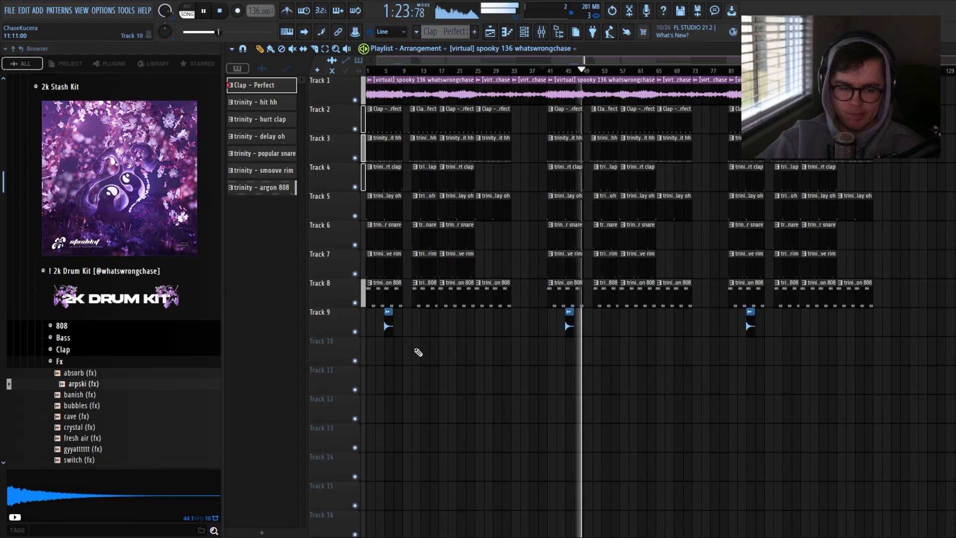
pyautogui.press('space')
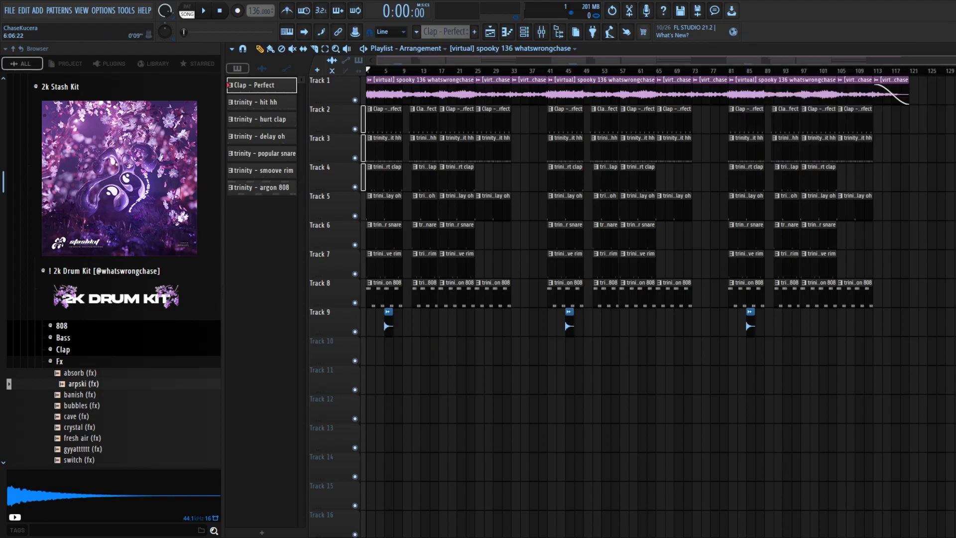
pyautogui.press('space')
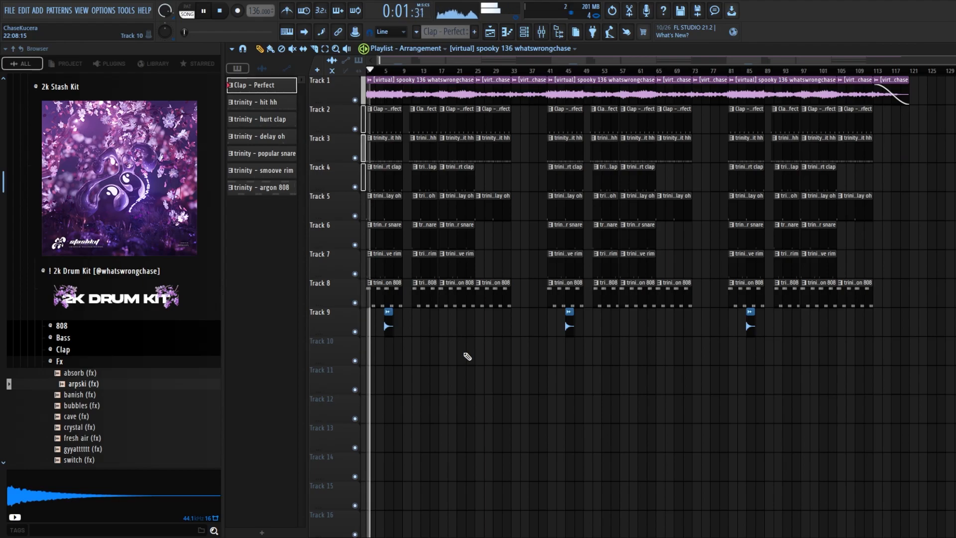